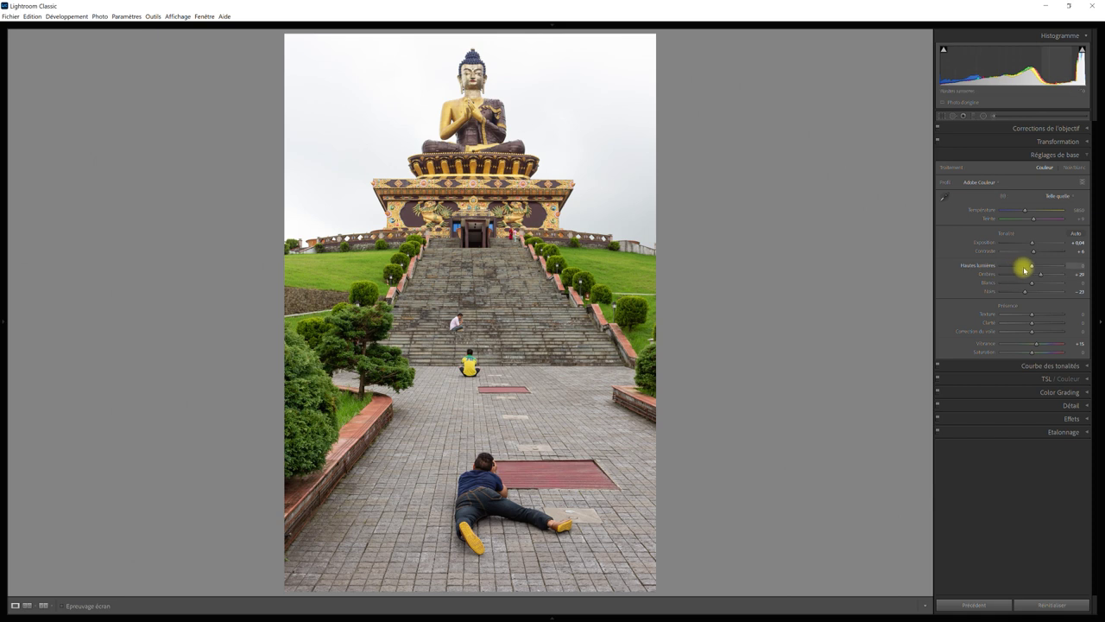
Step: Pull the Basic panel Highlights slider down to −100 to recover the cloudy sky
left_click_drag(1033, 269, 992, 270)
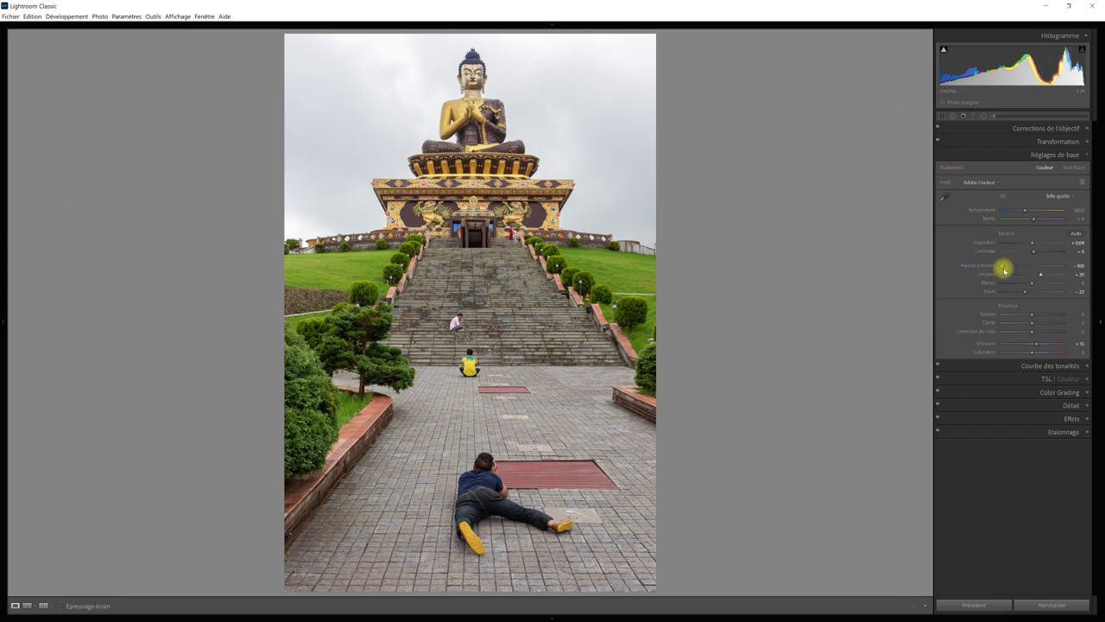
mouse_move(1003, 266)
left_mouse_down()
mouse_move(1065, 262)
mouse_move(984, 269)
left_mouse_up()
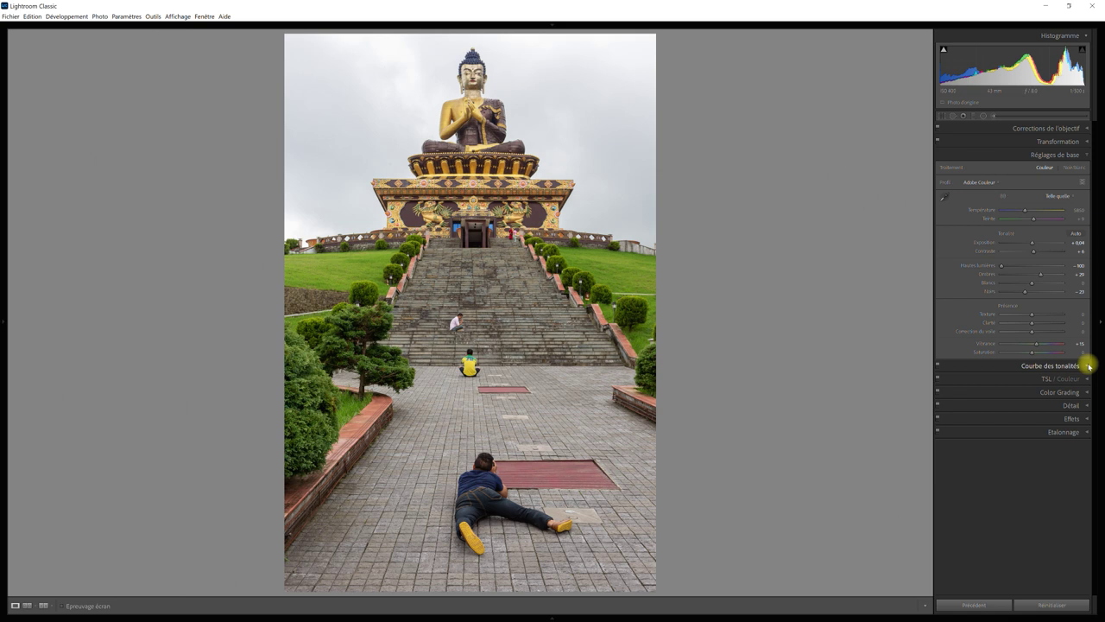
Step: Add midtone and highlight points to the tone curve, lowering the highlight point to 219→204
left_click(1088, 365)
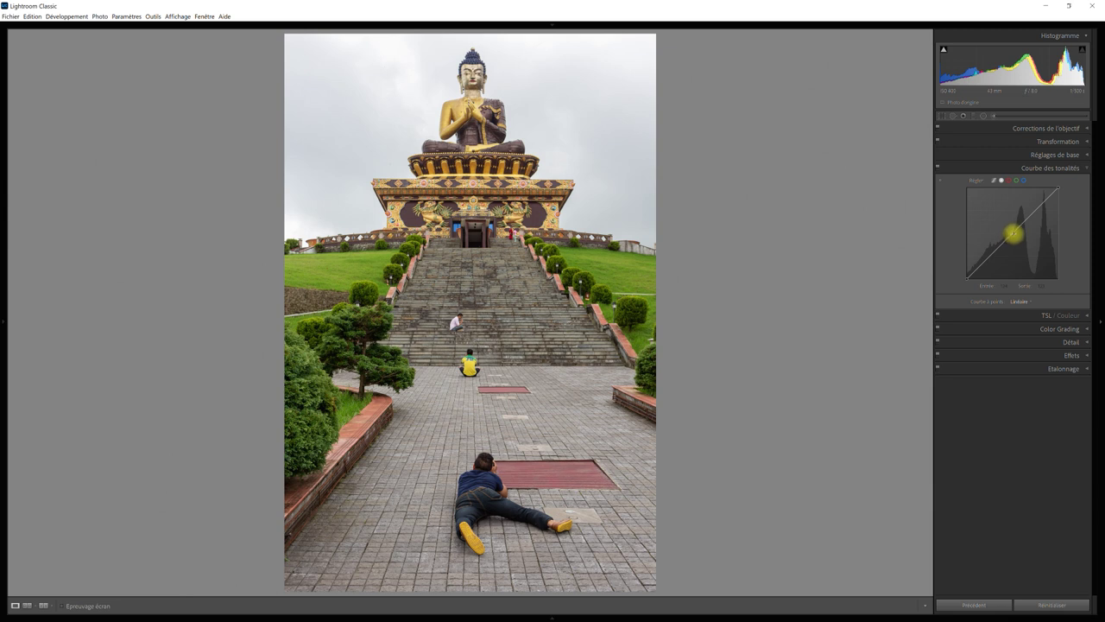
left_click_drag(1013, 232, 1014, 236)
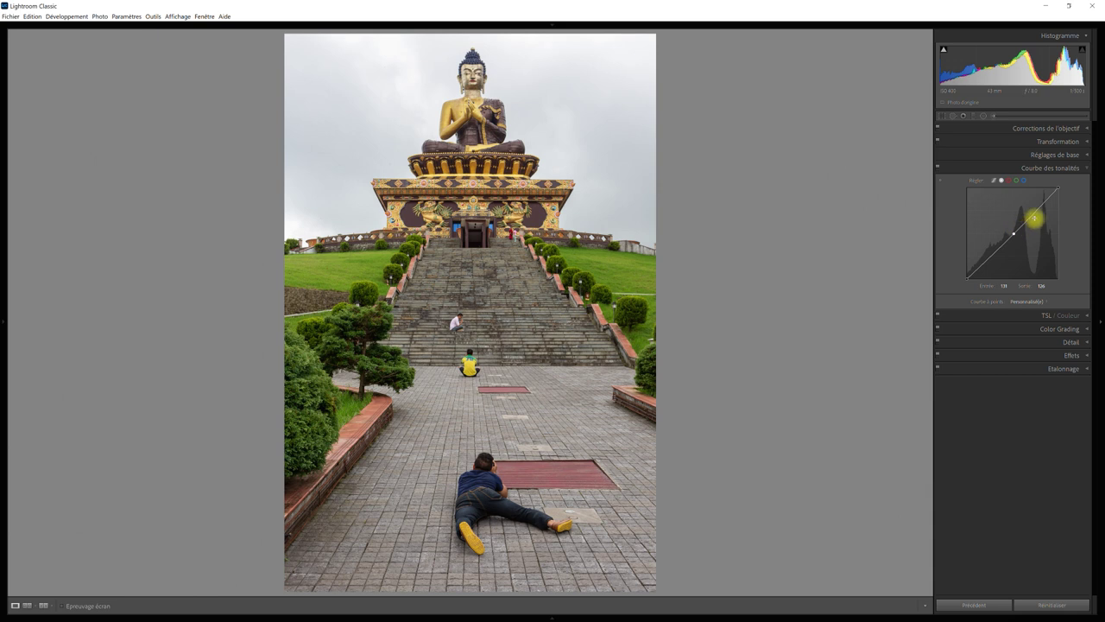
left_click(1034, 212)
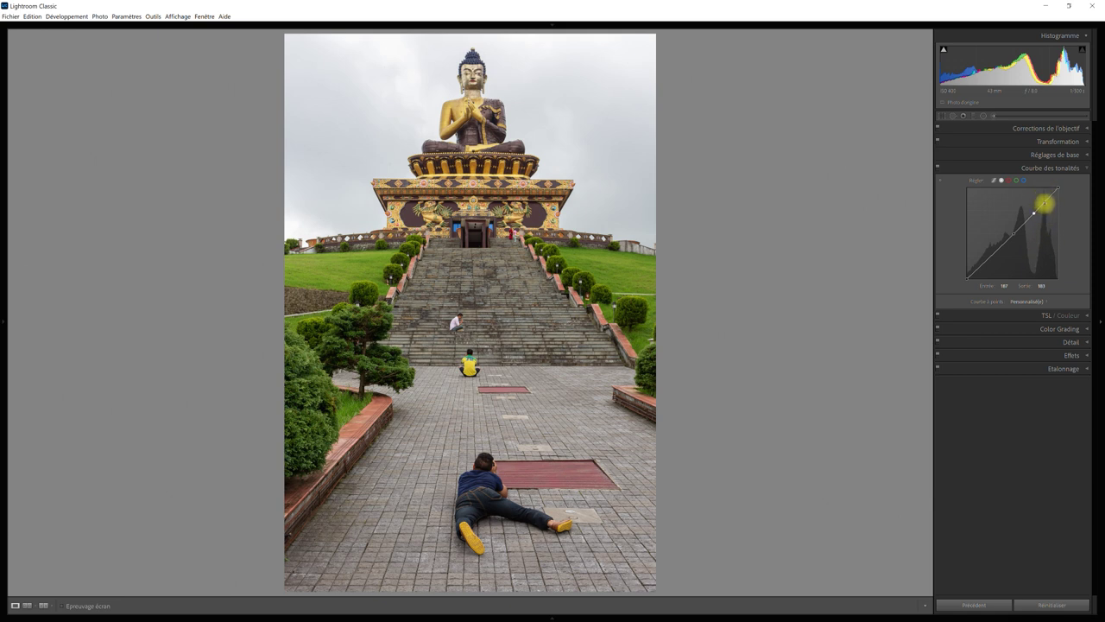
left_click_drag(1045, 201, 1045, 203)
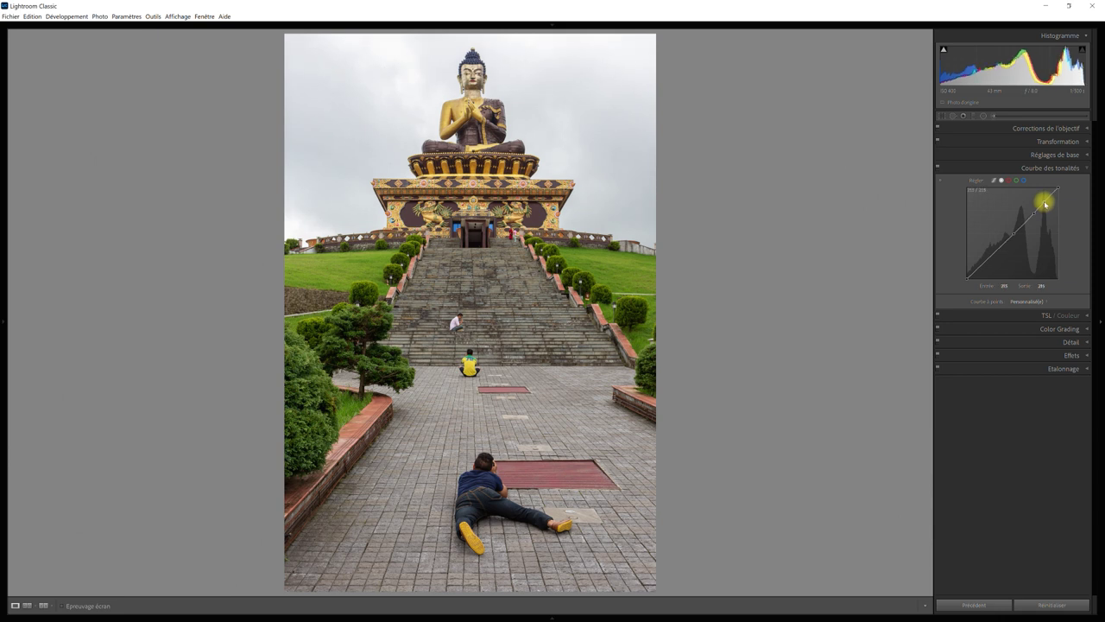
left_click_drag(1045, 204, 1045, 208)
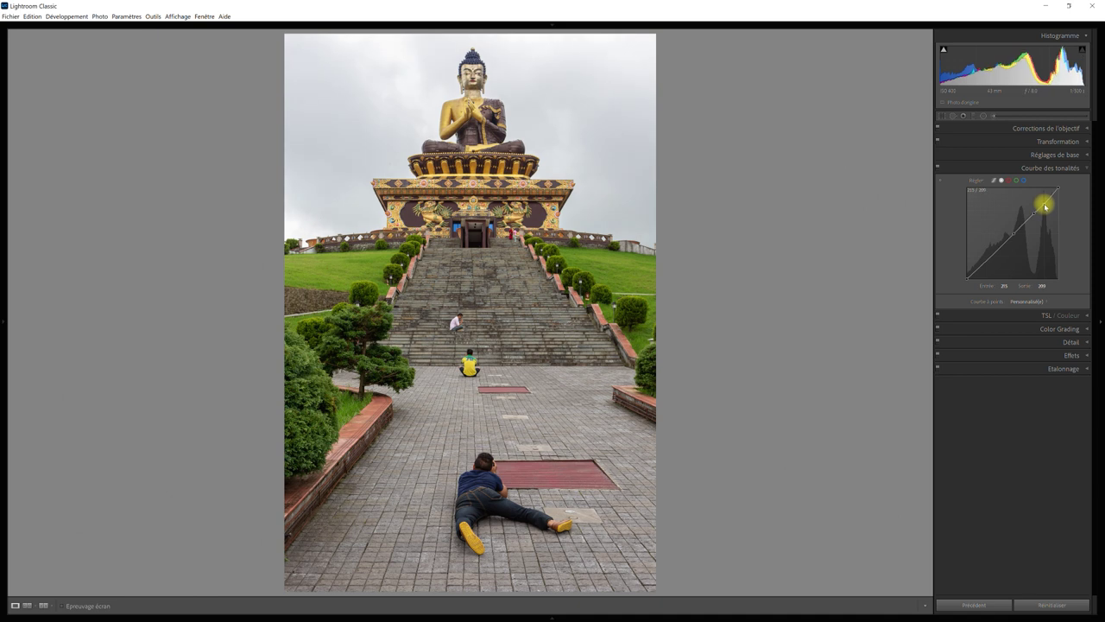
left_click_drag(1045, 208, 1046, 207)
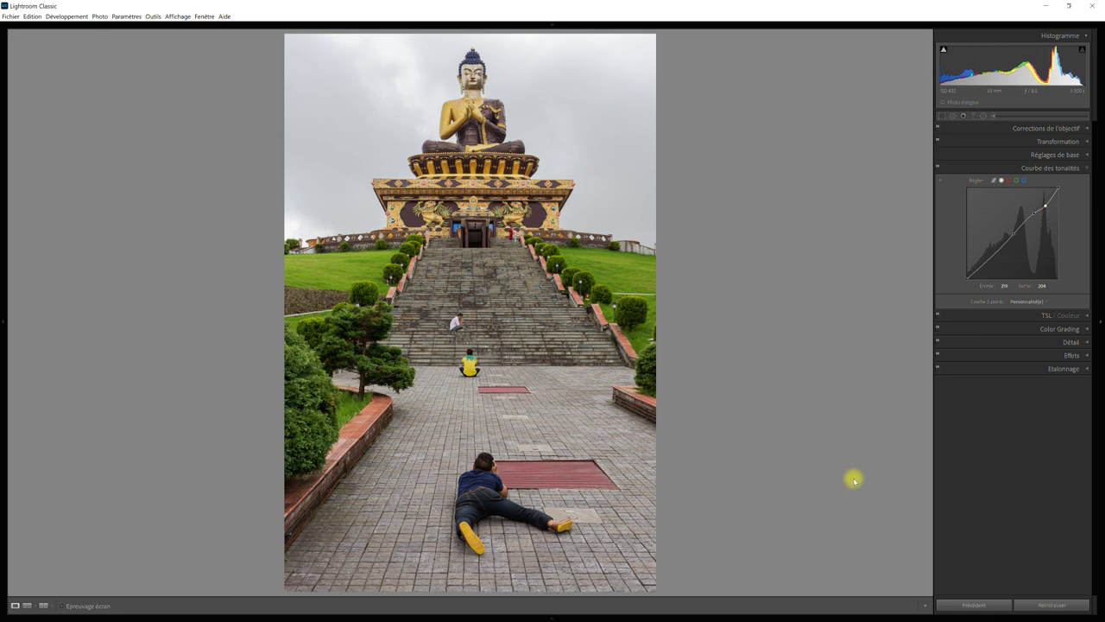
Step: Toggle Before/After with Y to compare, then switch the tone curve to the blue channel
key("y")
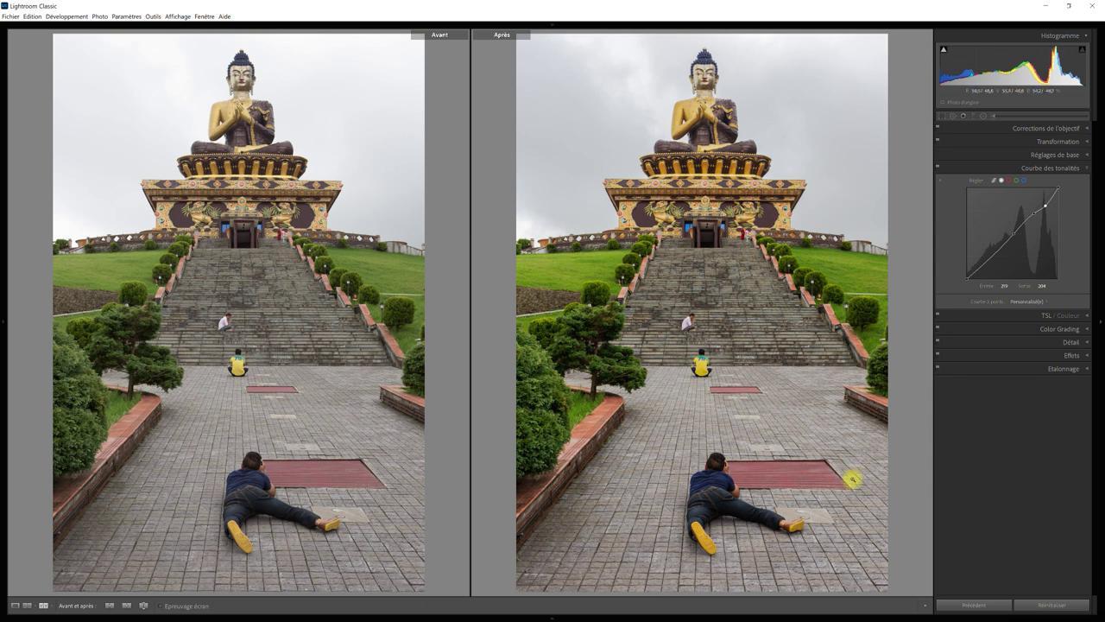
key("y")
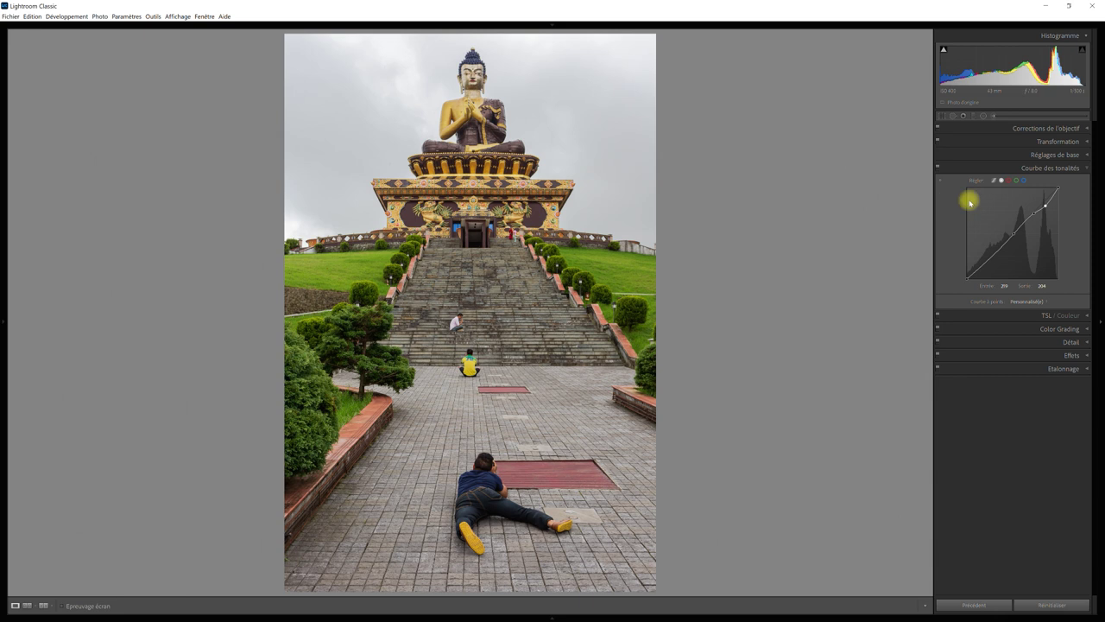
left_click(1026, 182)
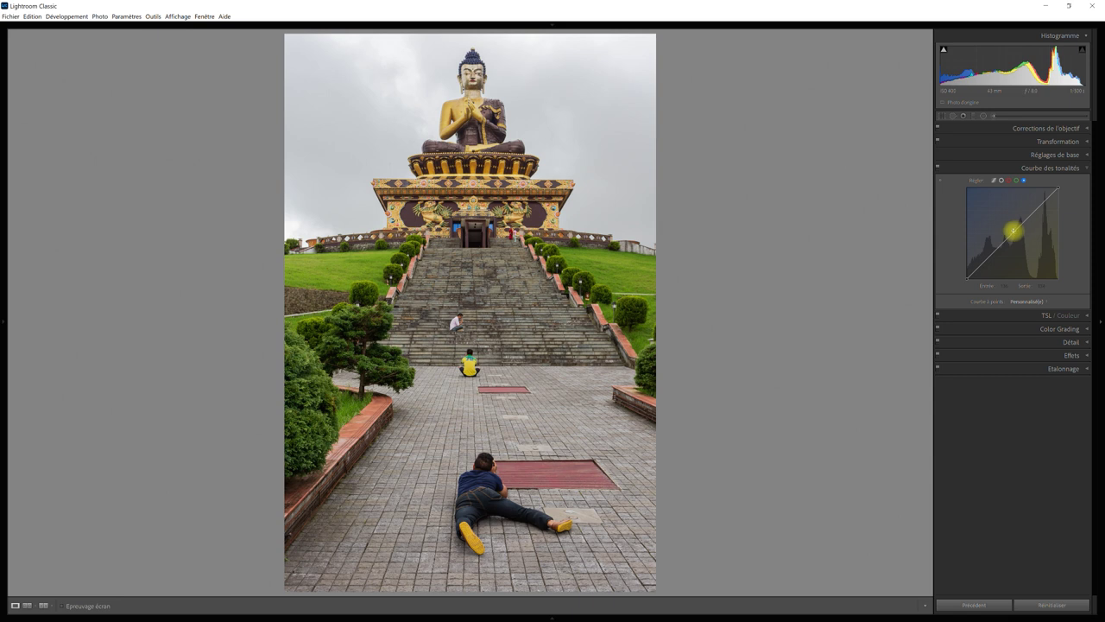
Step: Anchor the blue curve and raise its upper tones to tint the sky, then show Before/After
left_click(1018, 233)
left_click(1033, 212)
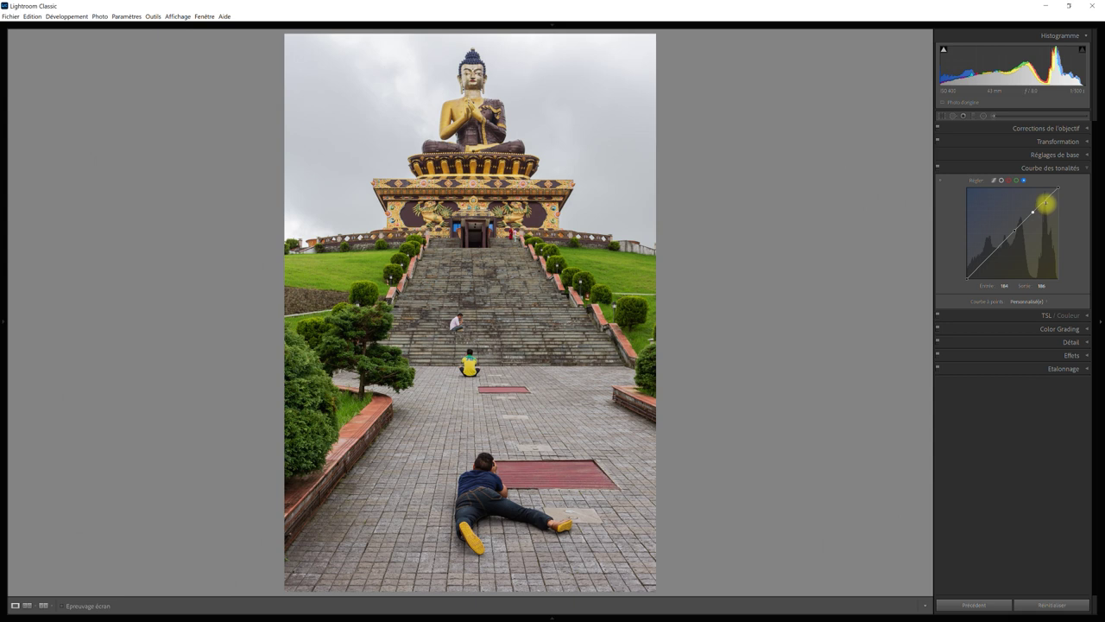
mouse_move(1046, 203)
left_click(1045, 203)
left_click_drag(1045, 201, 1046, 196)
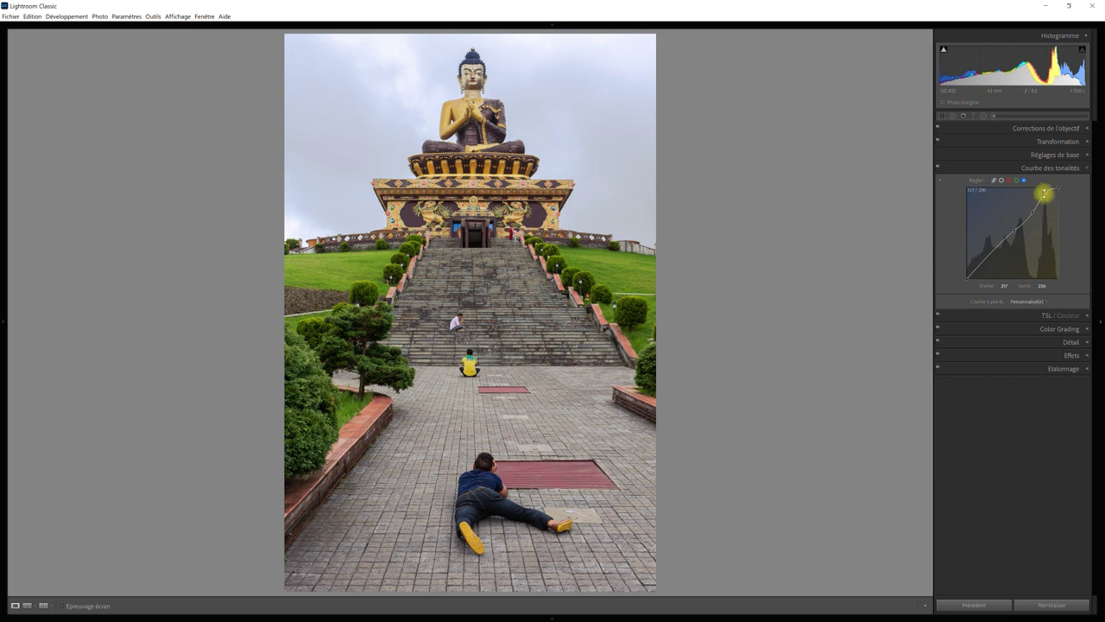
key("y")
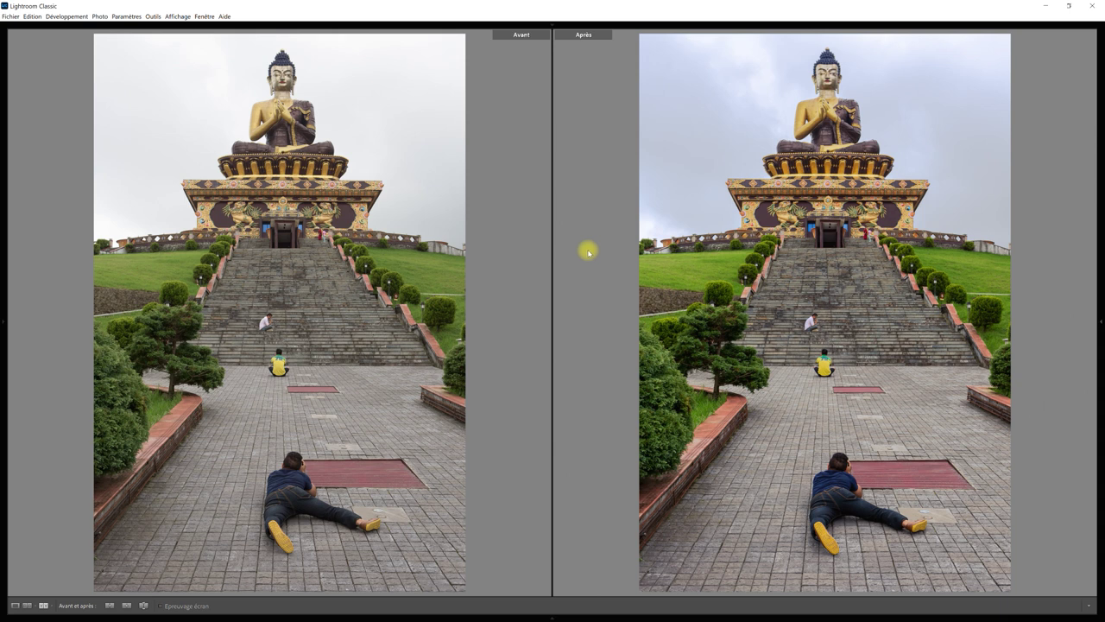
Step: Exit Before/After with Y, back to the single Loupe view of the edited temple
key("y")
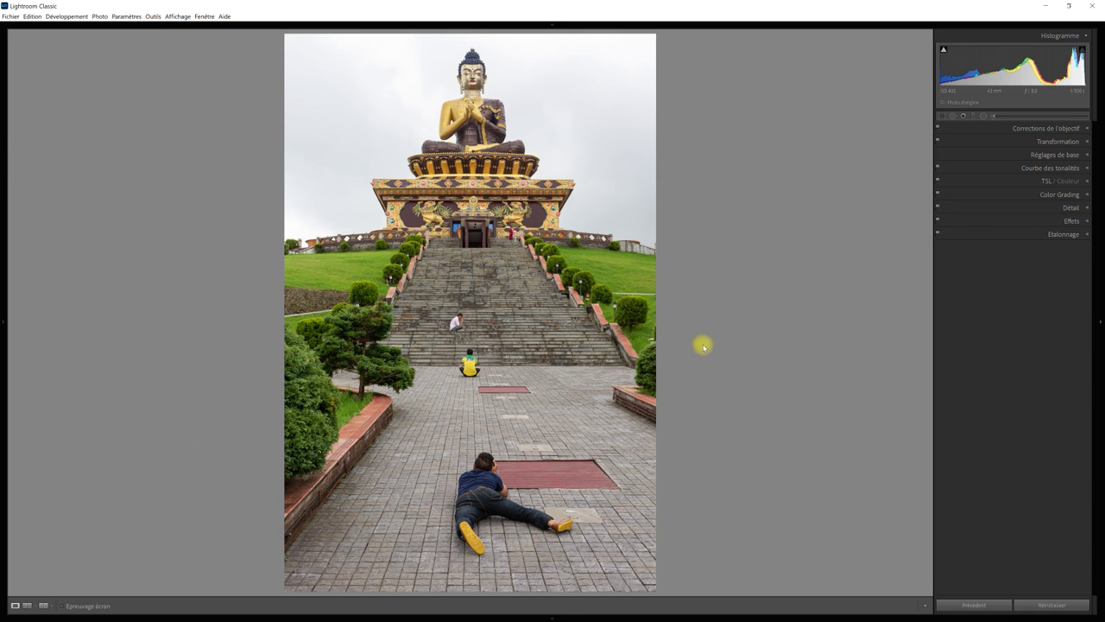
Step: Draw a graduated filter over the sky to the steps, masked by a Luminance range of 80/100
key("m")
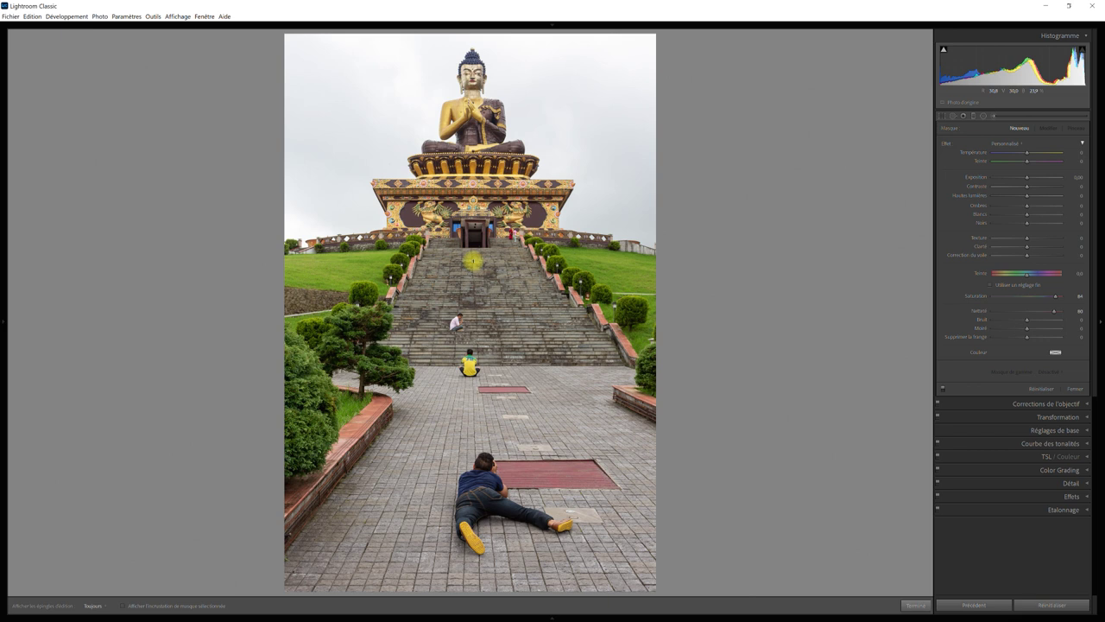
left_click_drag(477, 258, 477, 263)
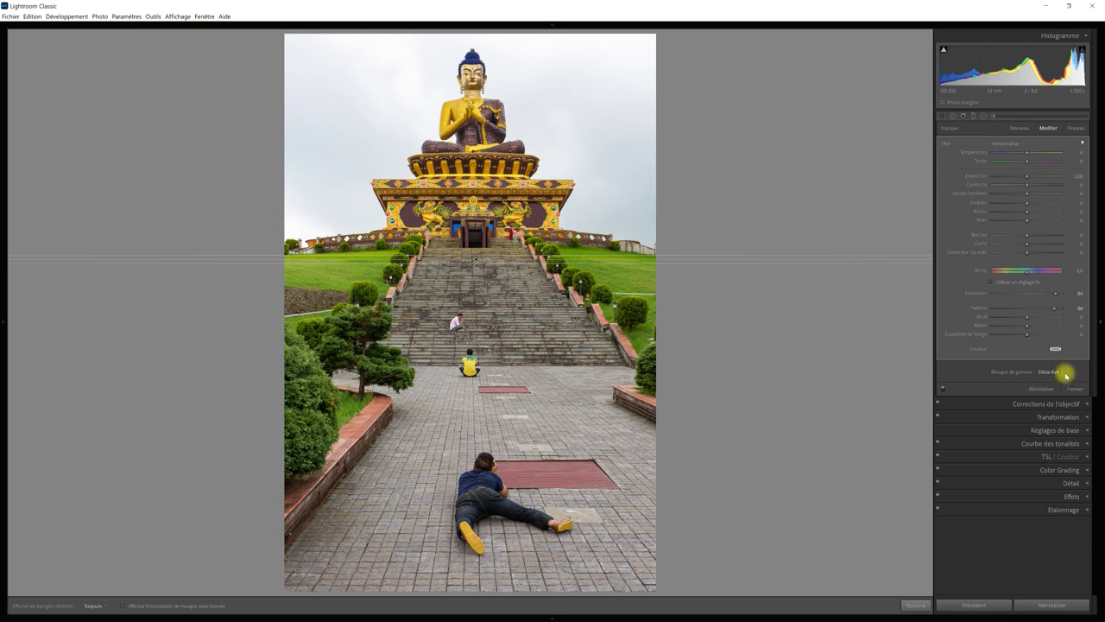
left_click(1062, 372)
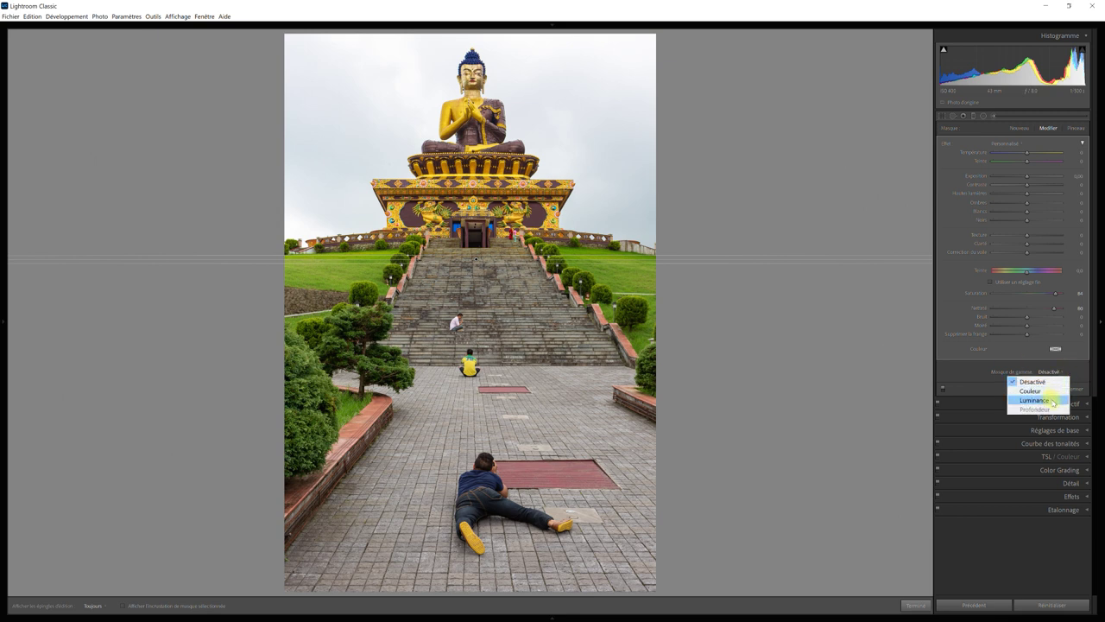
left_click(1053, 403)
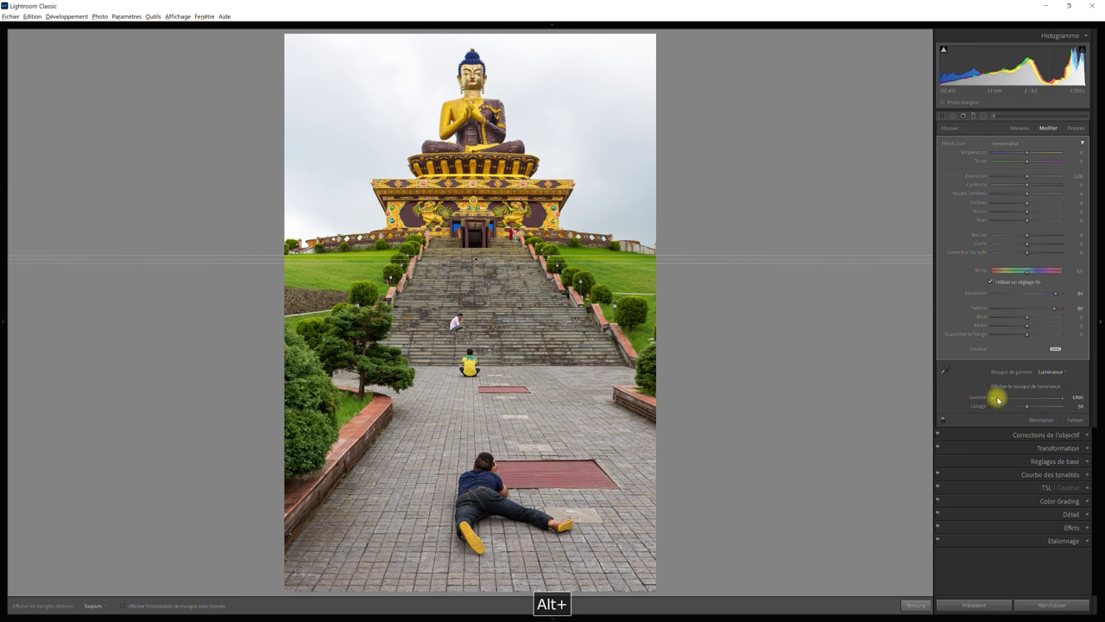
left_click(1001, 400, "alt")
mouse_move(1001, 399)
left_mouse_down()
mouse_move(1043, 403)
mouse_move(970, 405)
left_mouse_up()
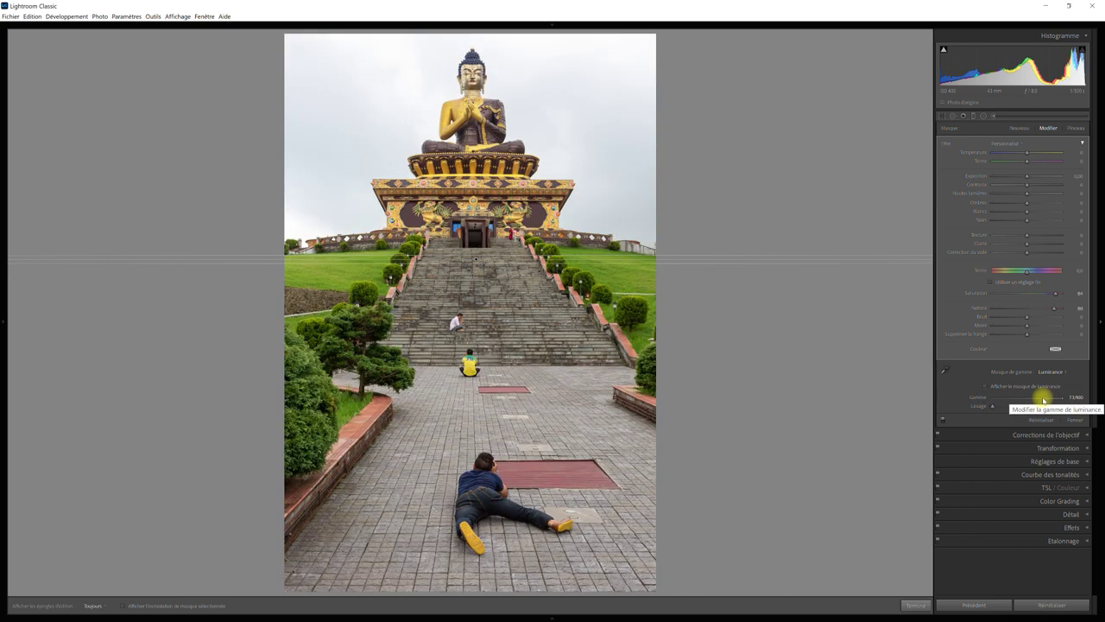
left_click_drag(1044, 400, 1047, 400)
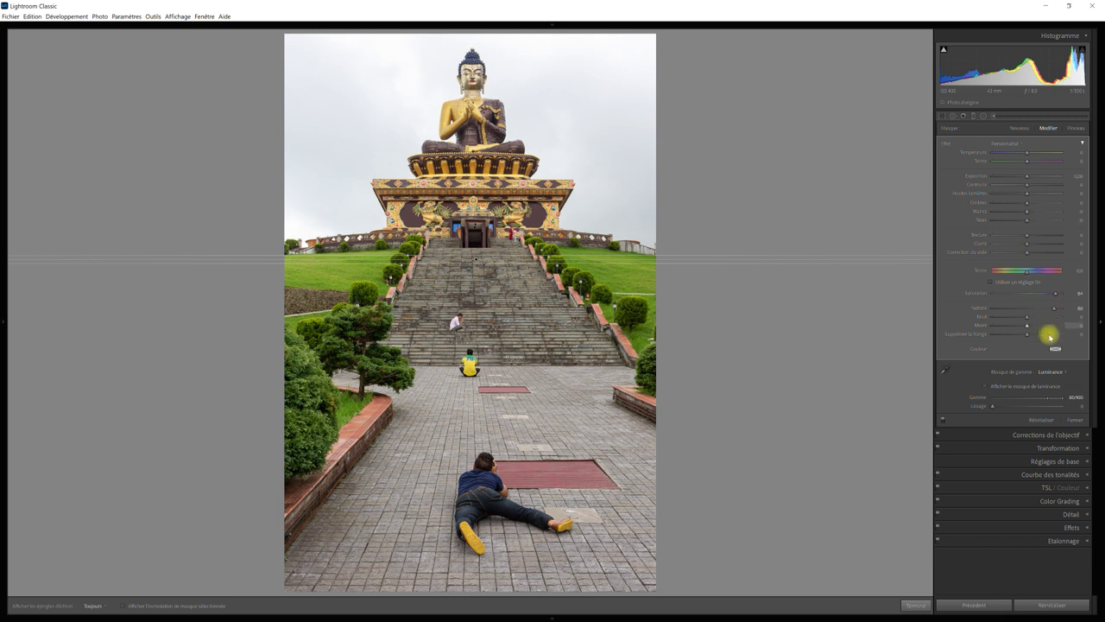
Step: Tint the sky filter with a saturated blue from the Select a Color picker
left_click(1057, 349)
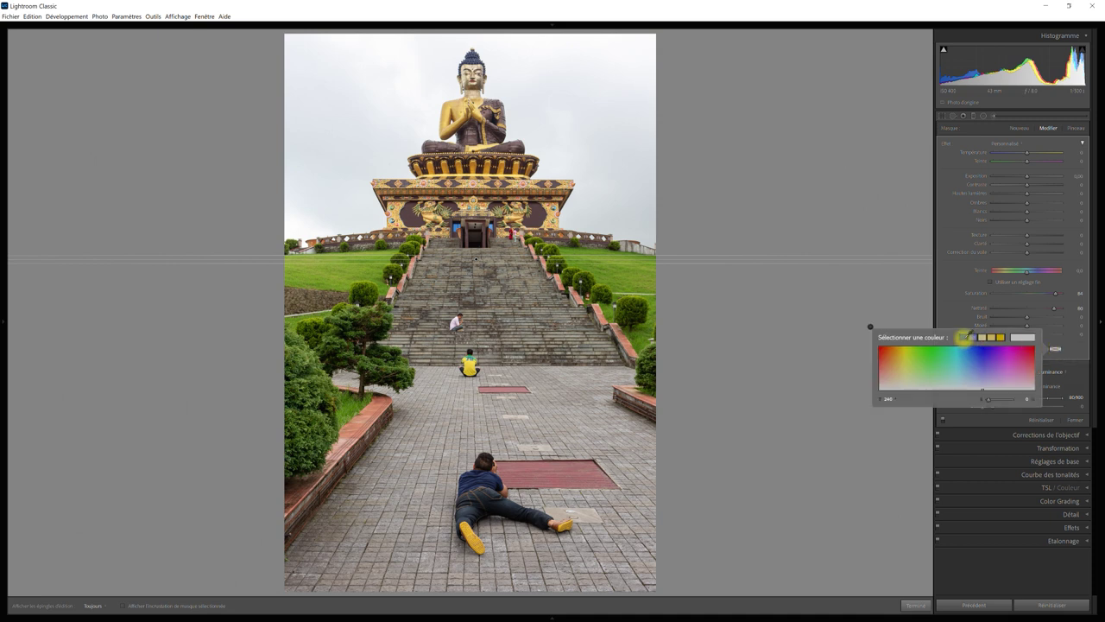
left_click_drag(961, 337, 974, 335)
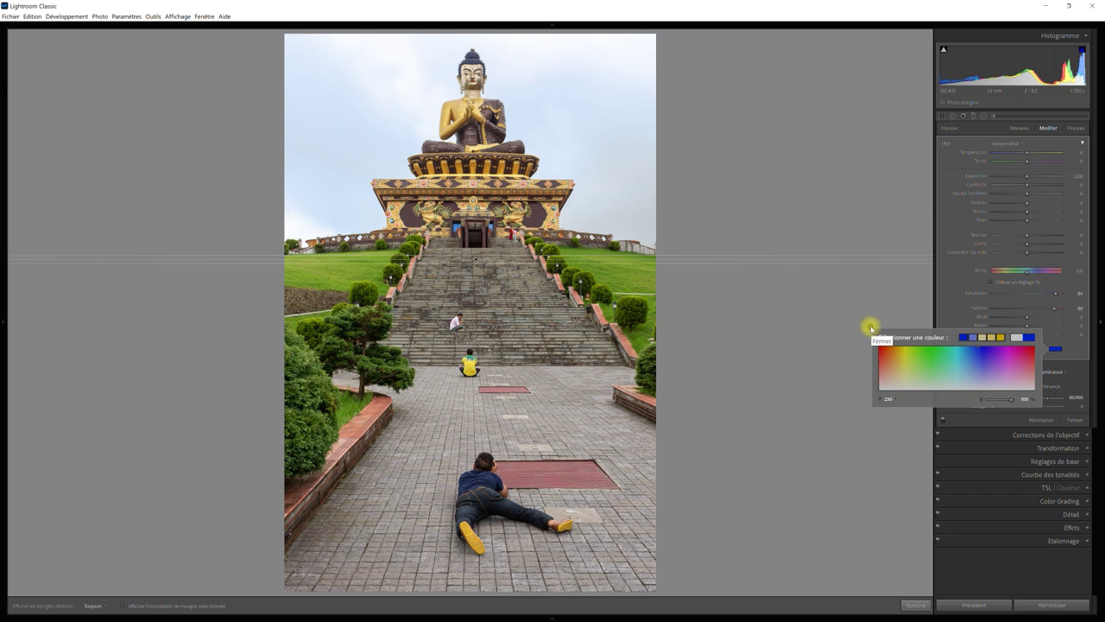
left_click(871, 328)
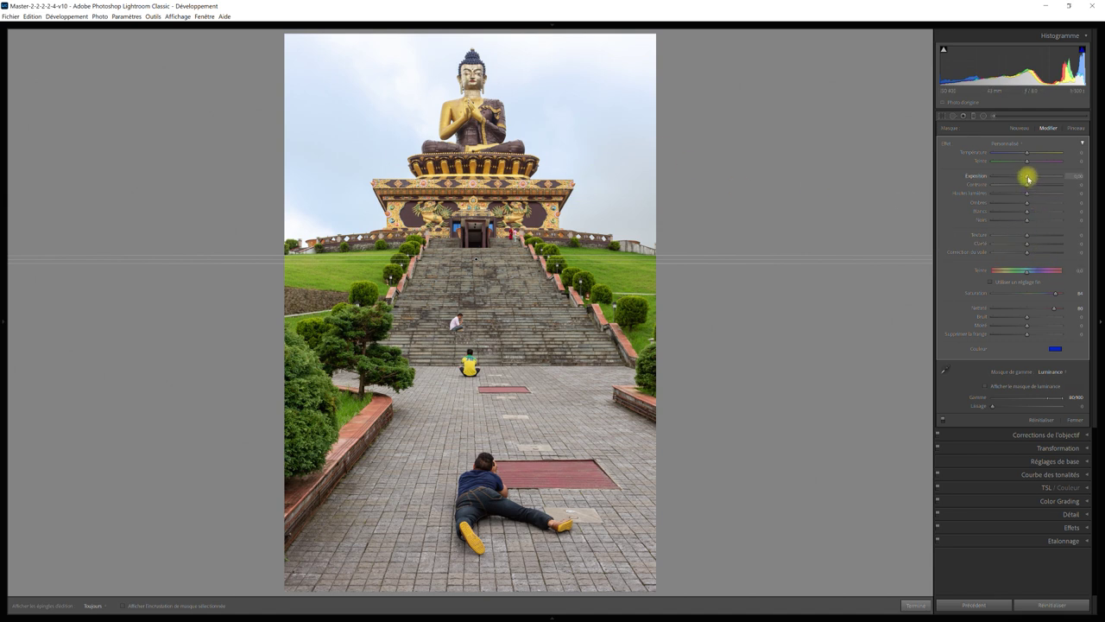
Step: Adjust the sky filter's Exposure and lower its Highlights locally
left_click_drag(1029, 178, 1029, 178)
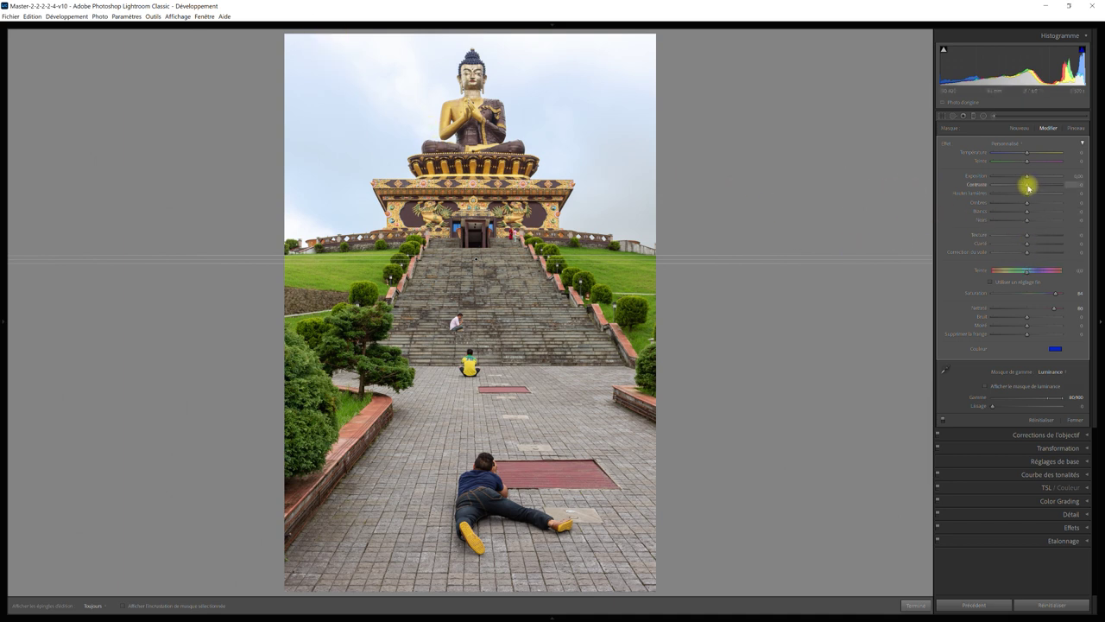
left_click_drag(1028, 197, 1025, 194)
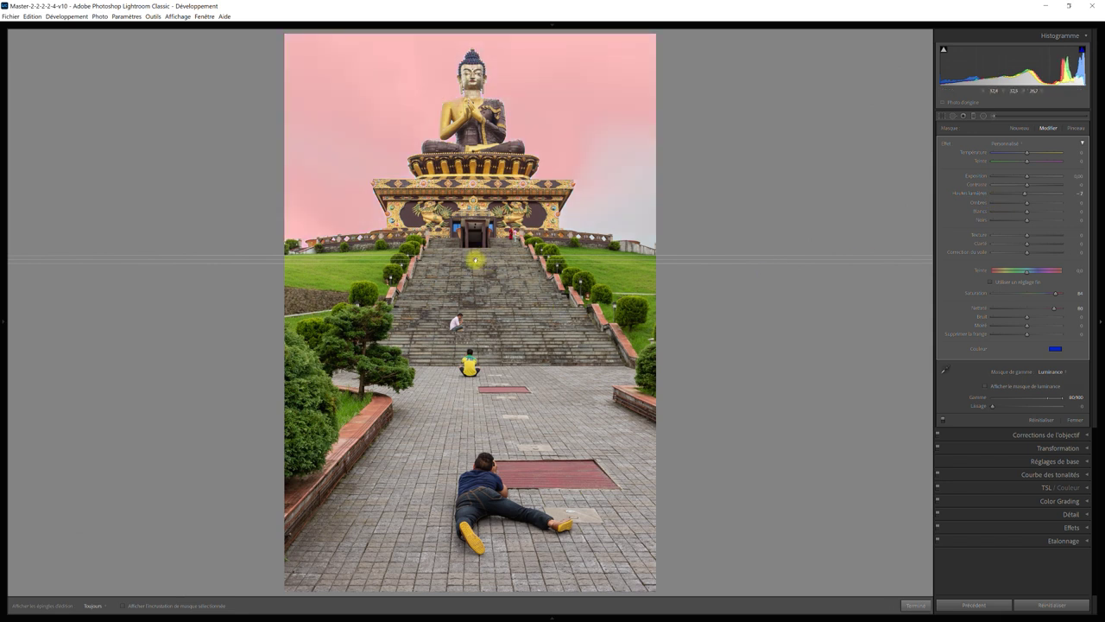
right_click(476, 259)
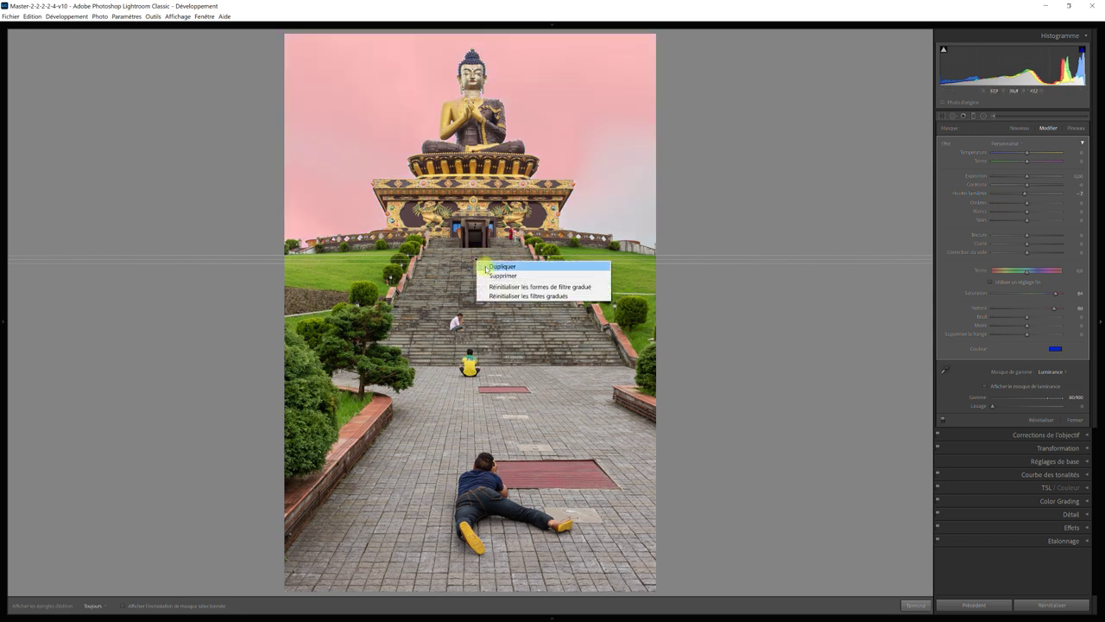
Step: Duplicate the sky filter, then raise its Exposure and drop Contrast to -3 for a pale sky
left_click(488, 266)
left_click_drag(487, 264, 477, 261)
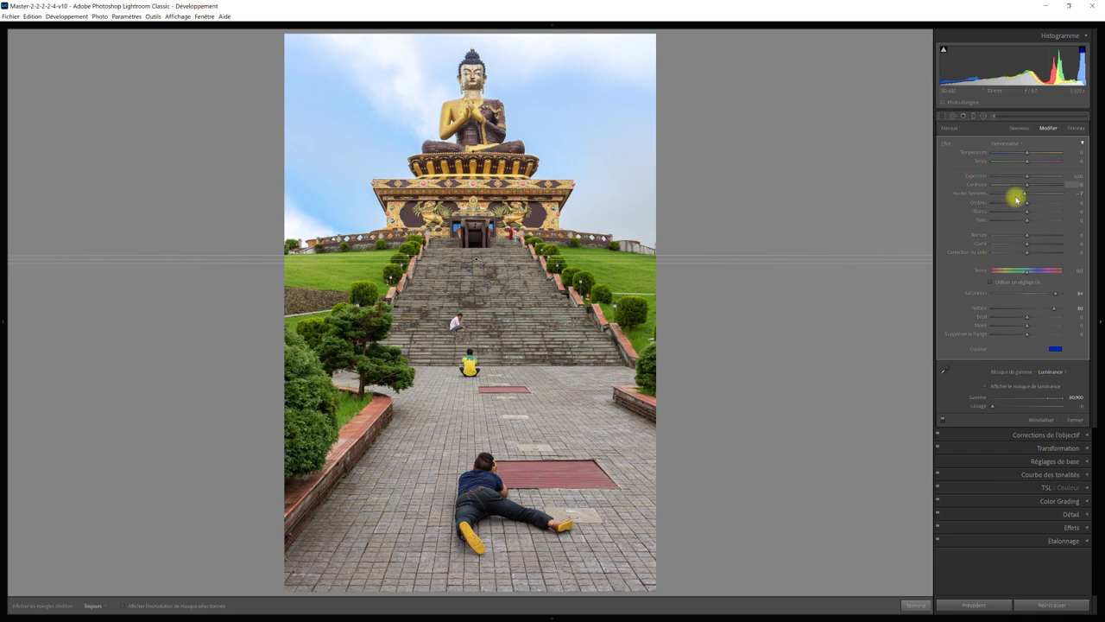
left_click_drag(1029, 178, 1033, 177)
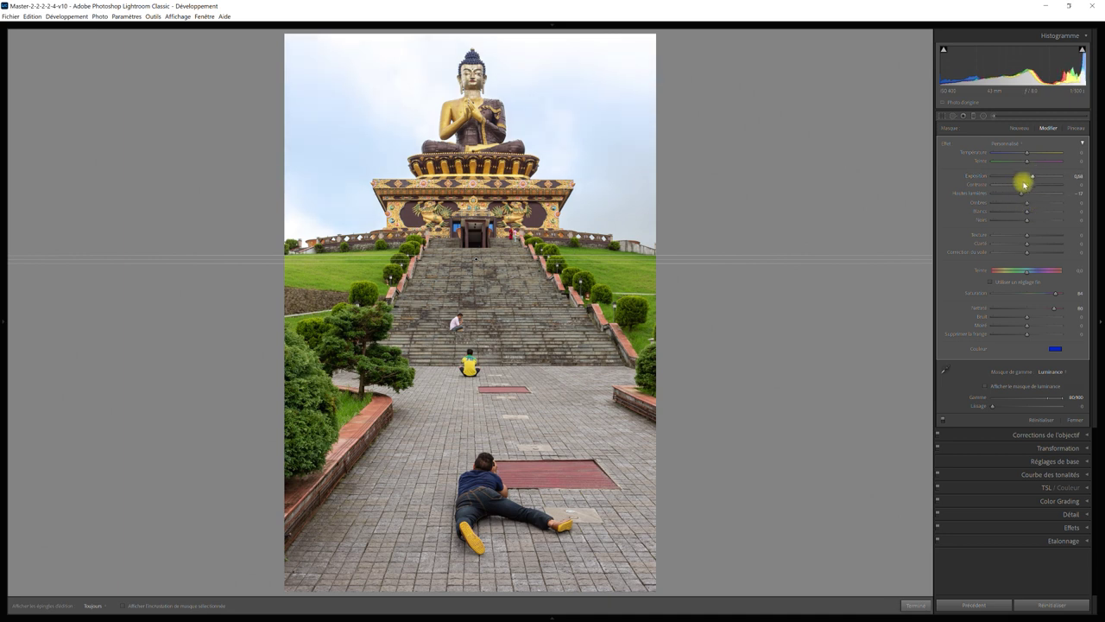
left_click_drag(1027, 187, 1031, 184)
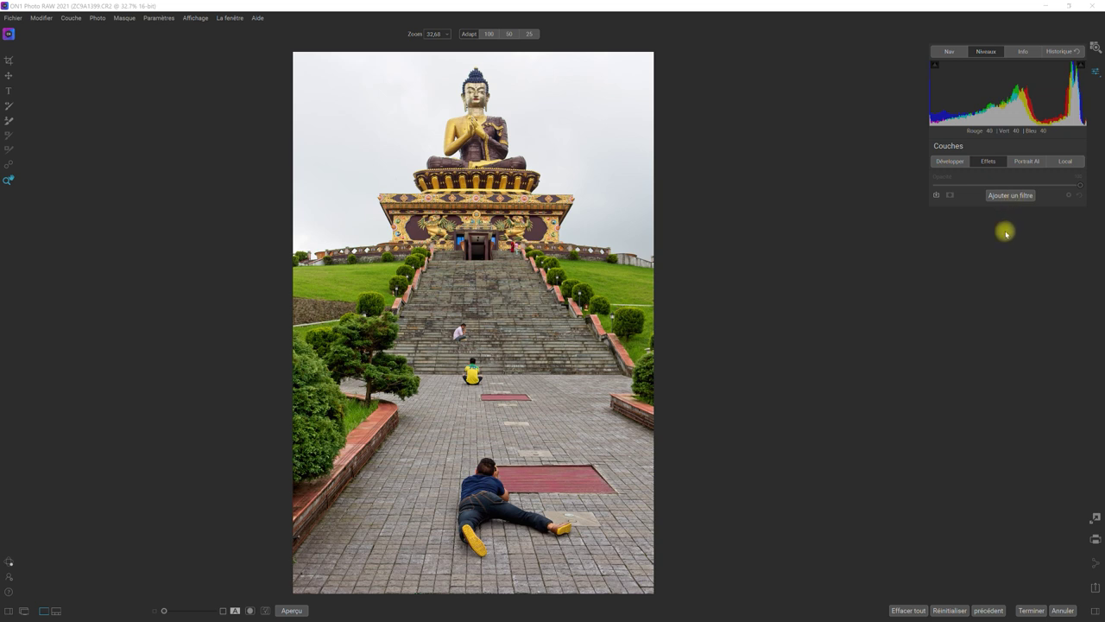
Step: Add the Textures filter and set its category to Natural, applying the Clouds 1 texture
left_click(1016, 197)
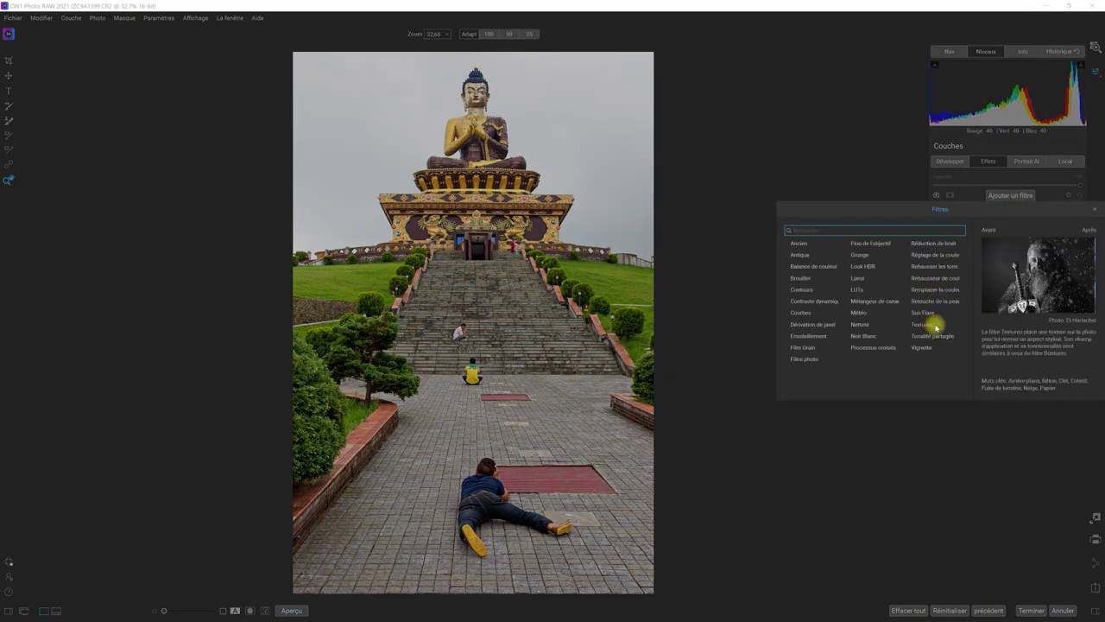
left_click(936, 327)
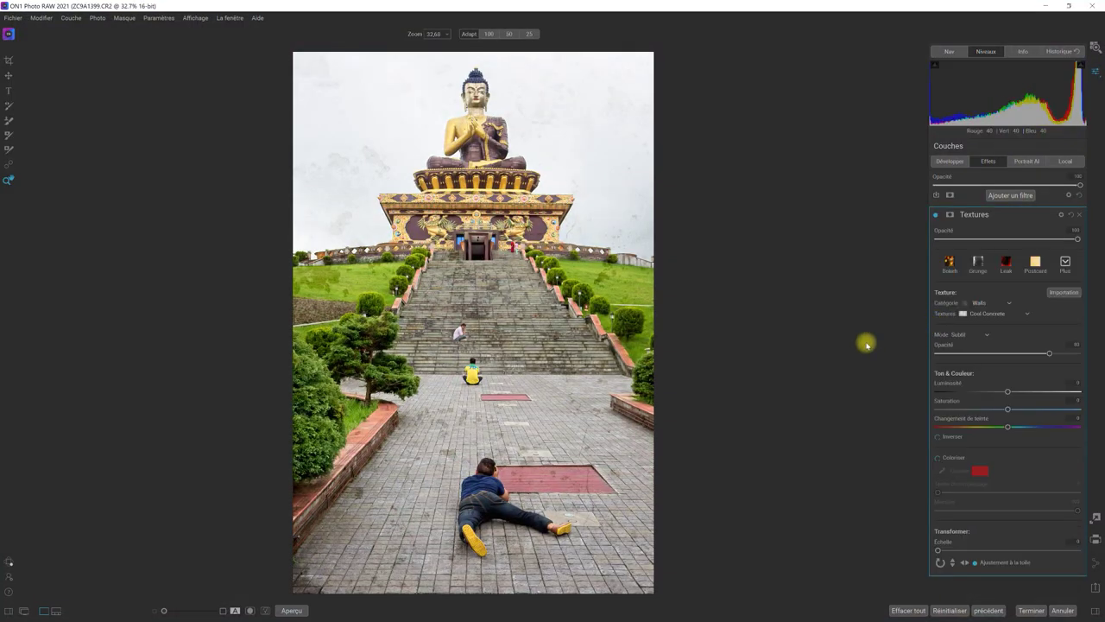
left_click(1009, 303)
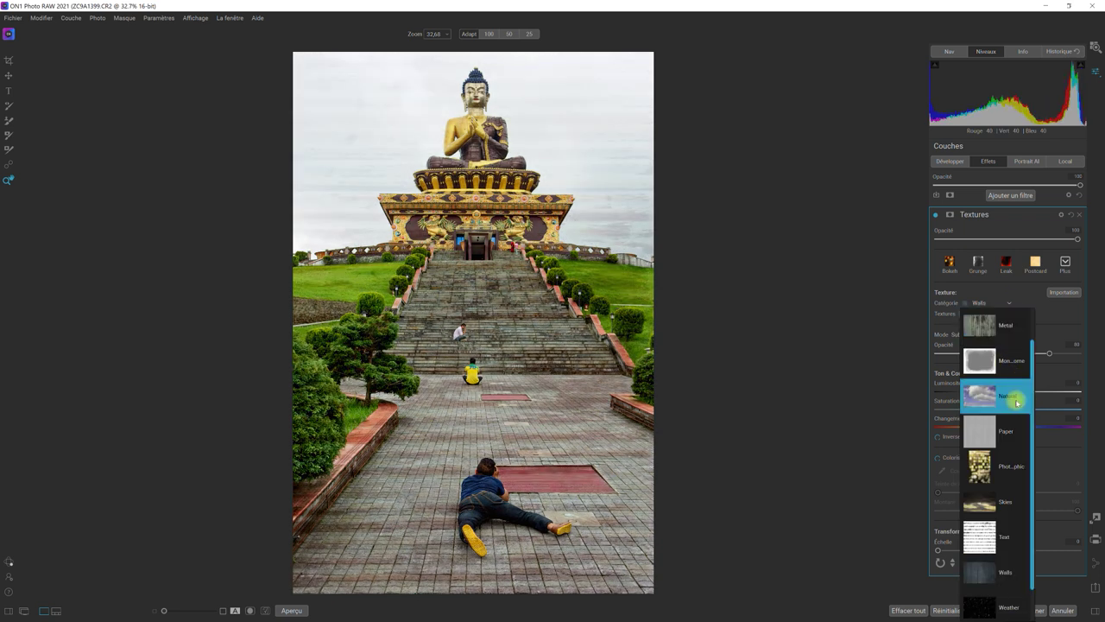
left_click(1012, 397)
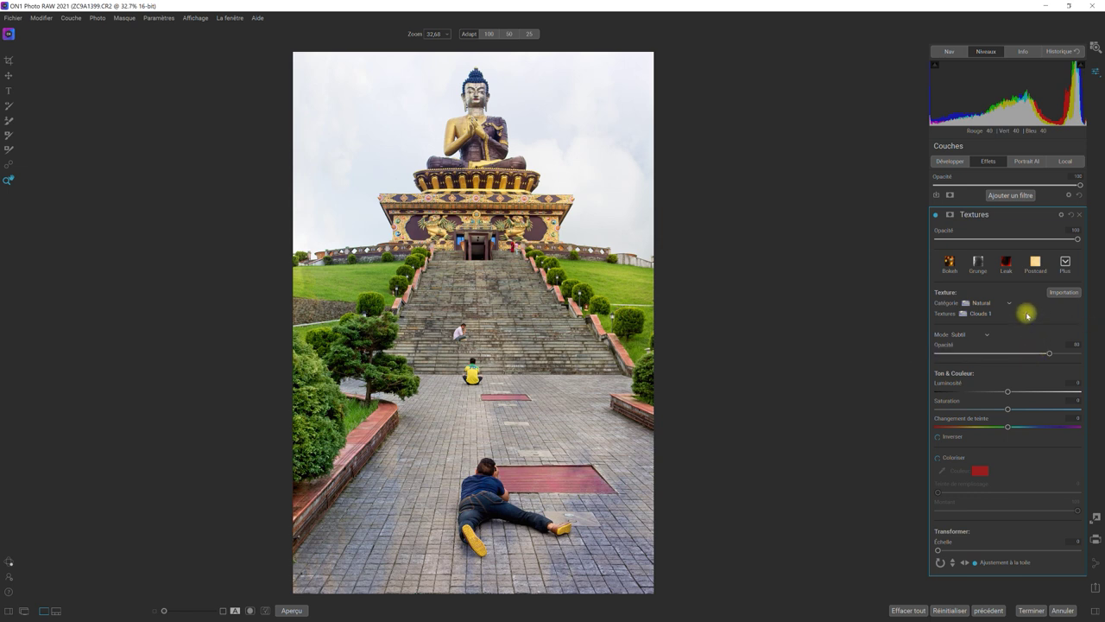
Step: Switch the texture to Clouds 4 at 100 opacity with Normal blend mode
left_click(1027, 315)
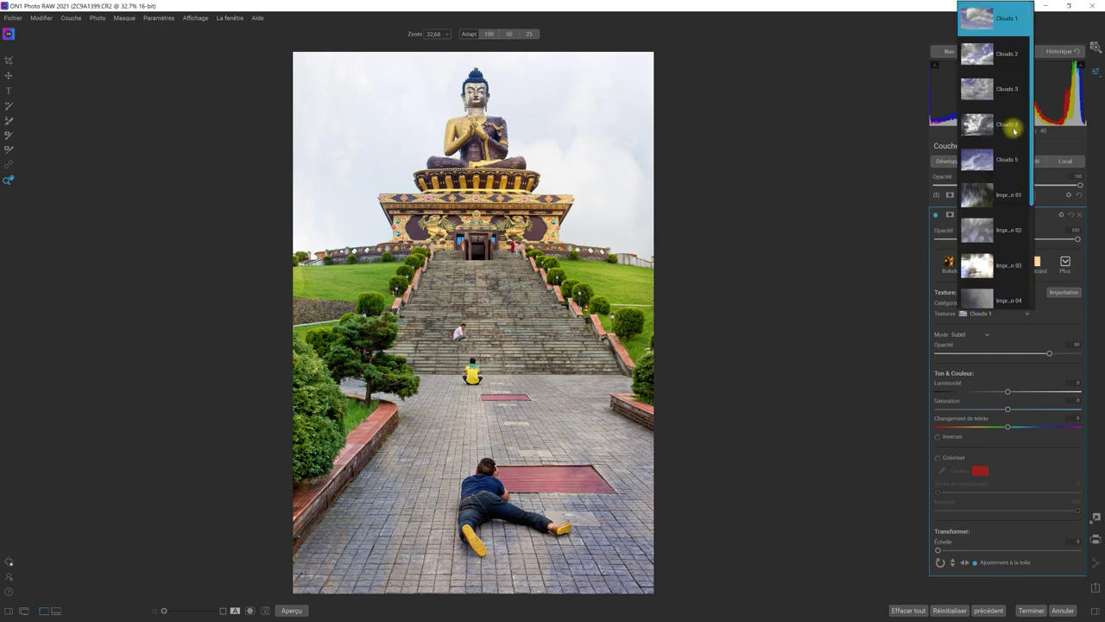
left_click(1009, 124)
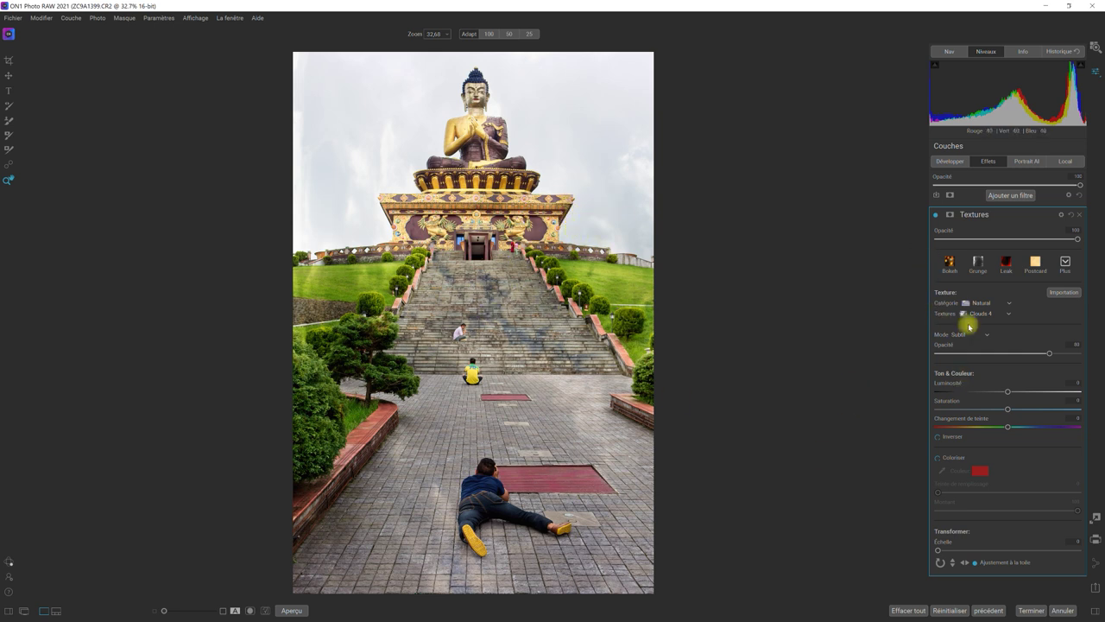
mouse_move(1051, 351)
left_mouse_down()
mouse_move(1101, 352)
mouse_move(989, 355)
mouse_move(1103, 357)
left_mouse_up()
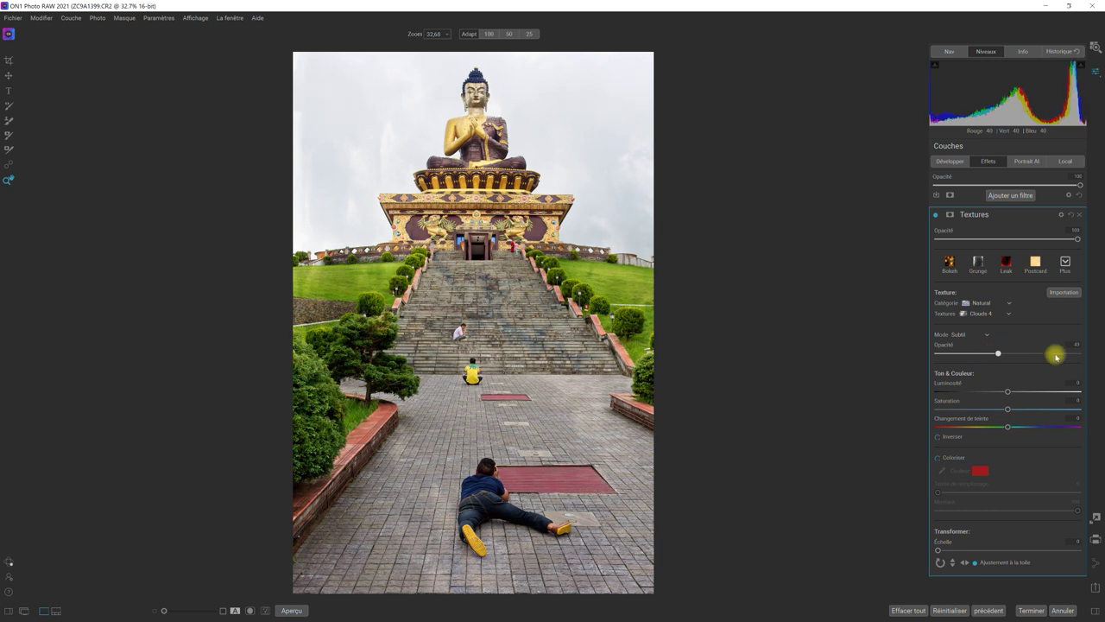
left_click(986, 335)
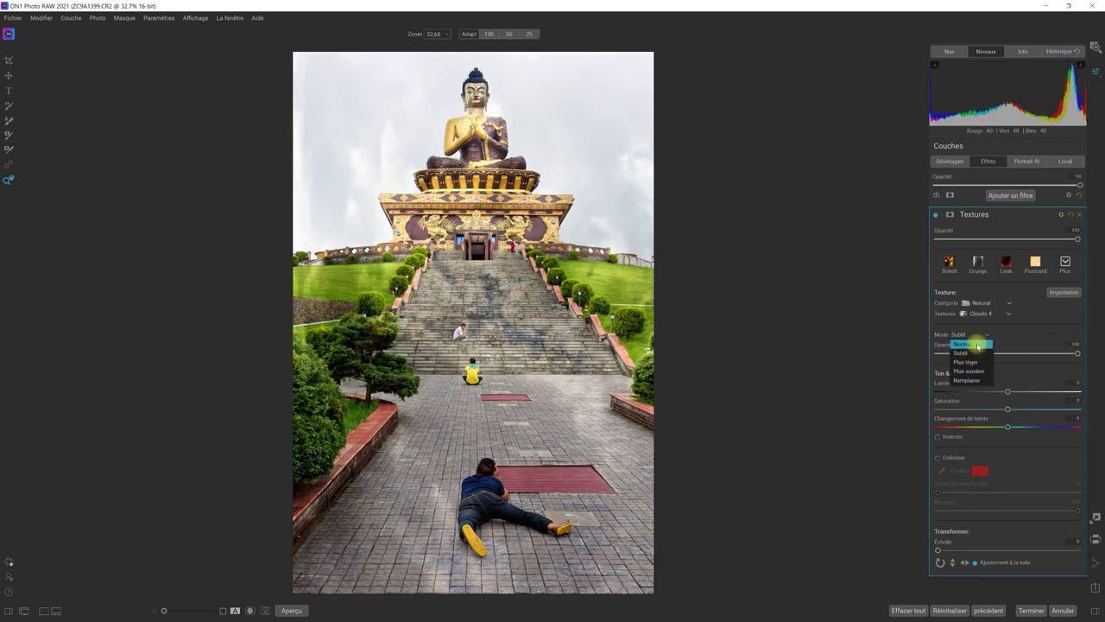
left_click(979, 344)
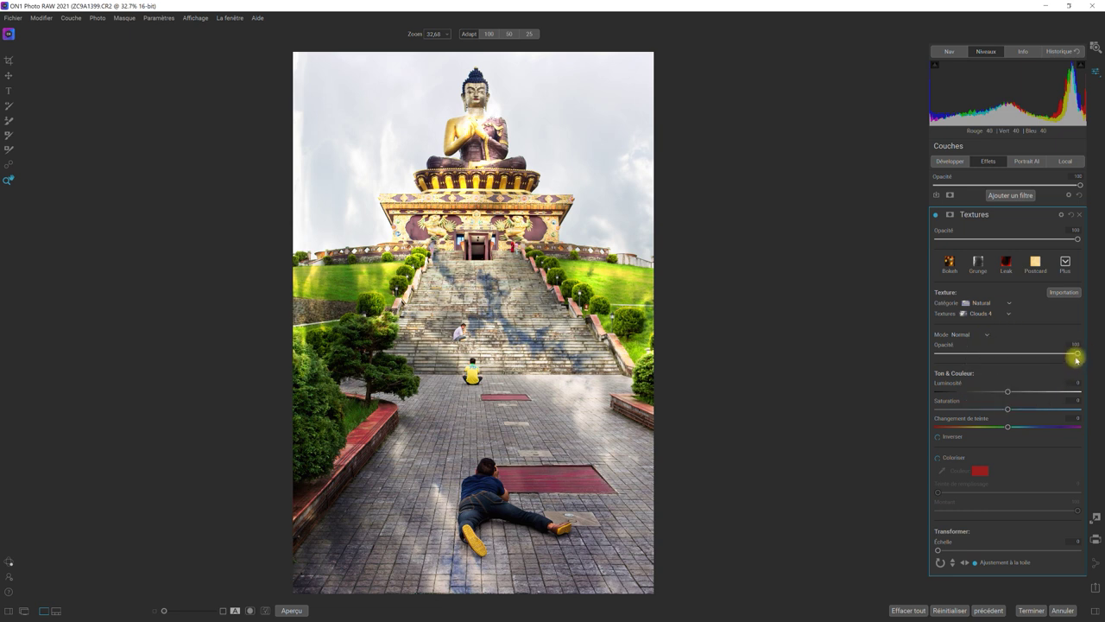
Step: Rotate the Clouds 4 texture clockwise three times
left_click(943, 563)
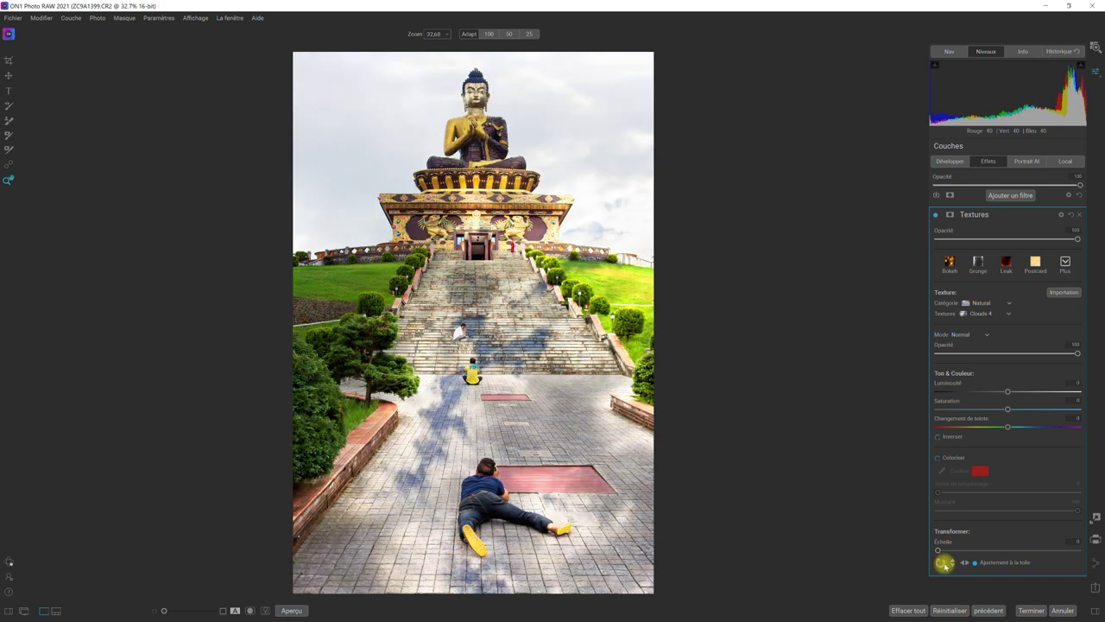
left_click(944, 564)
left_click(945, 565)
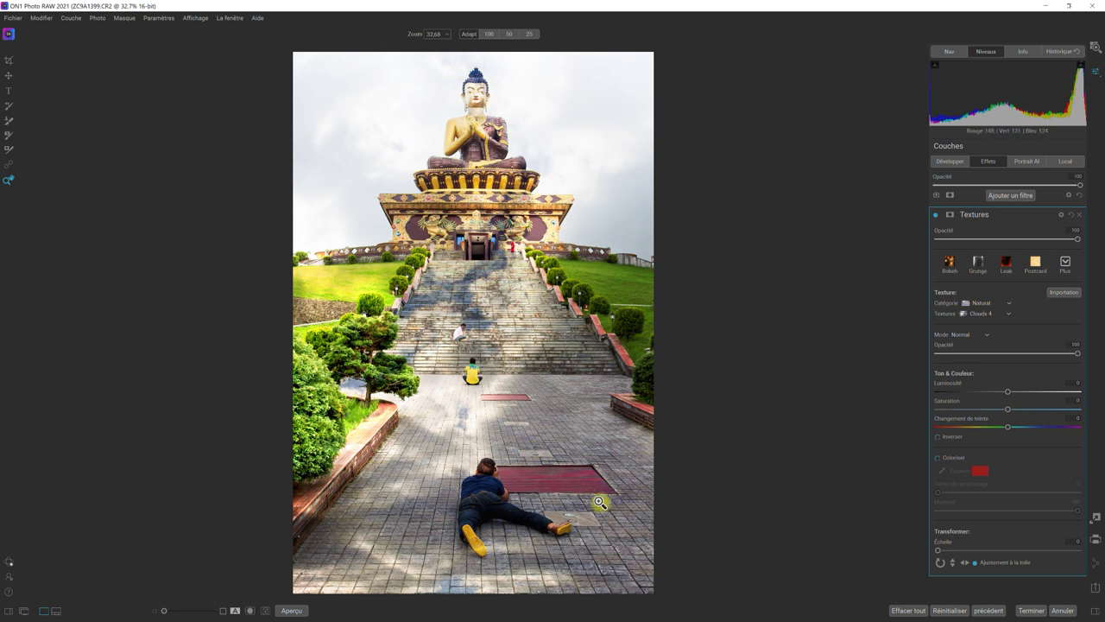
Step: Add a luminosity mask and shift its Levels handles right so only the sky keeps the clouds
left_click(951, 214)
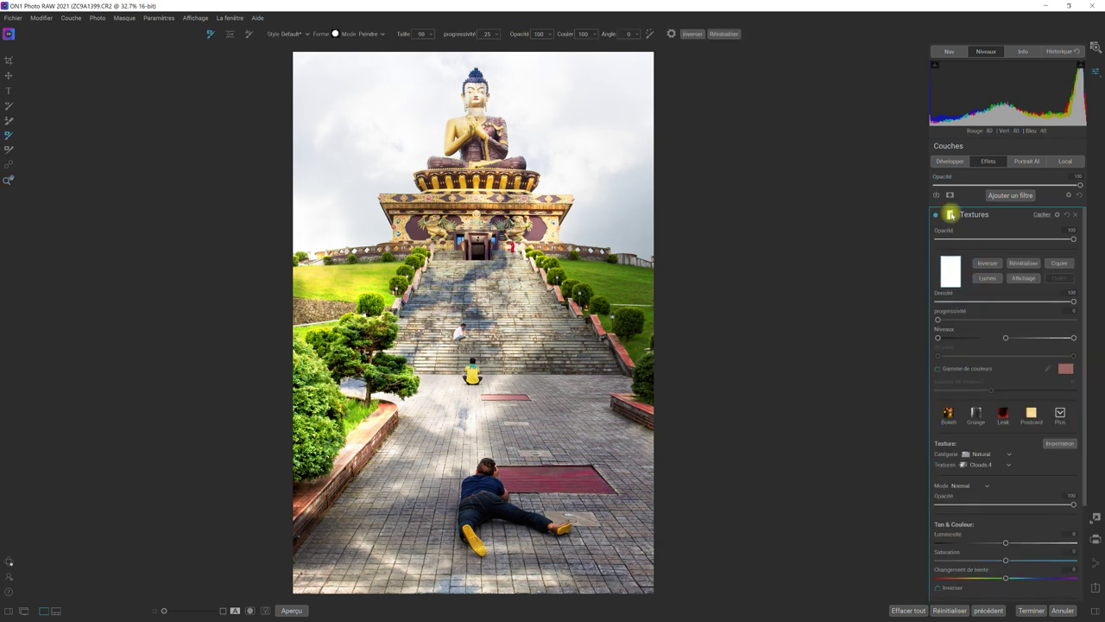
left_click(991, 278)
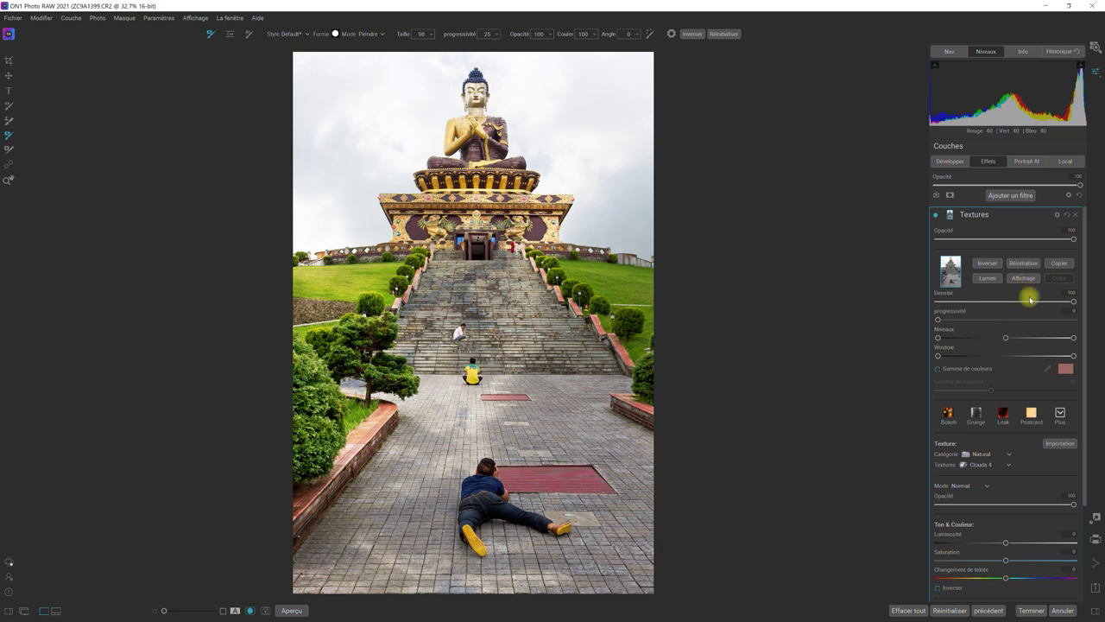
left_click(1006, 338)
left_click_drag(1006, 338, 1048, 338)
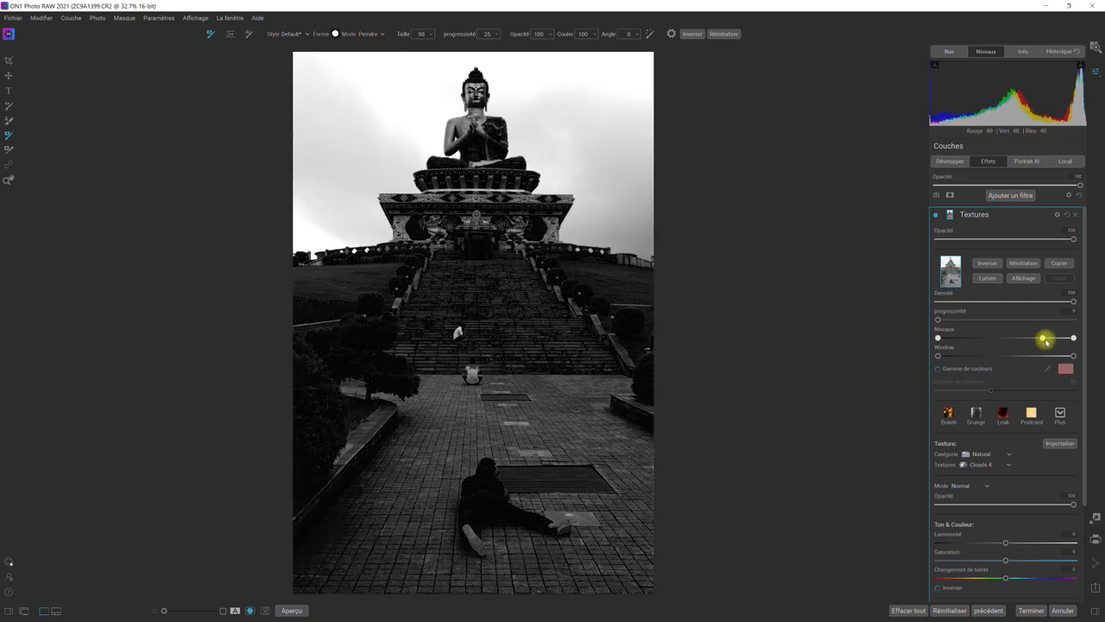
left_click_drag(938, 337, 1044, 339)
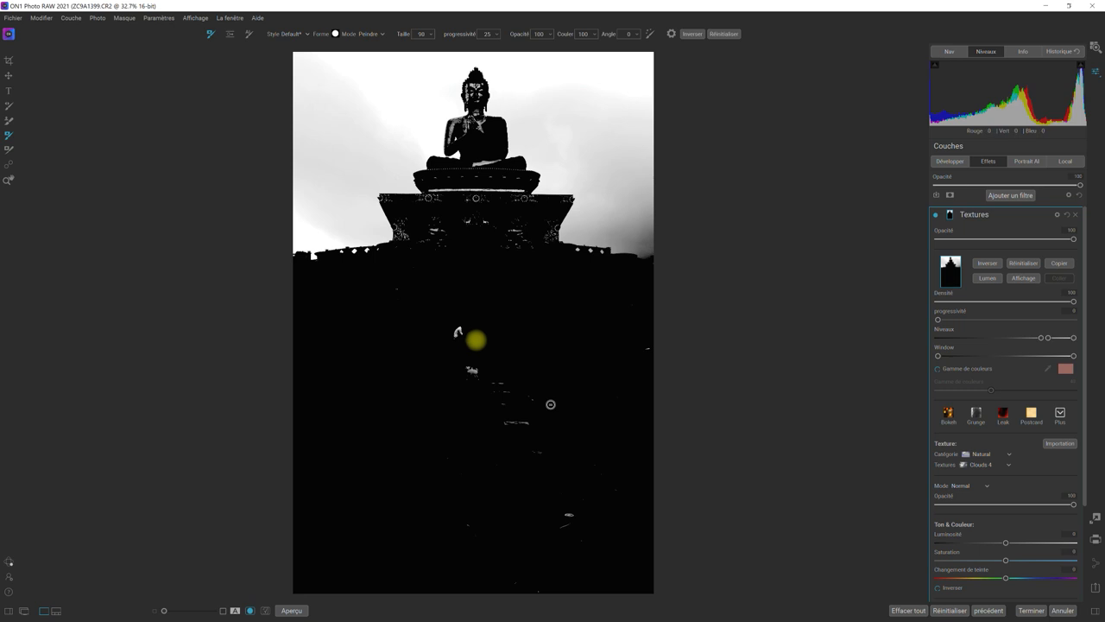
left_click(1031, 279)
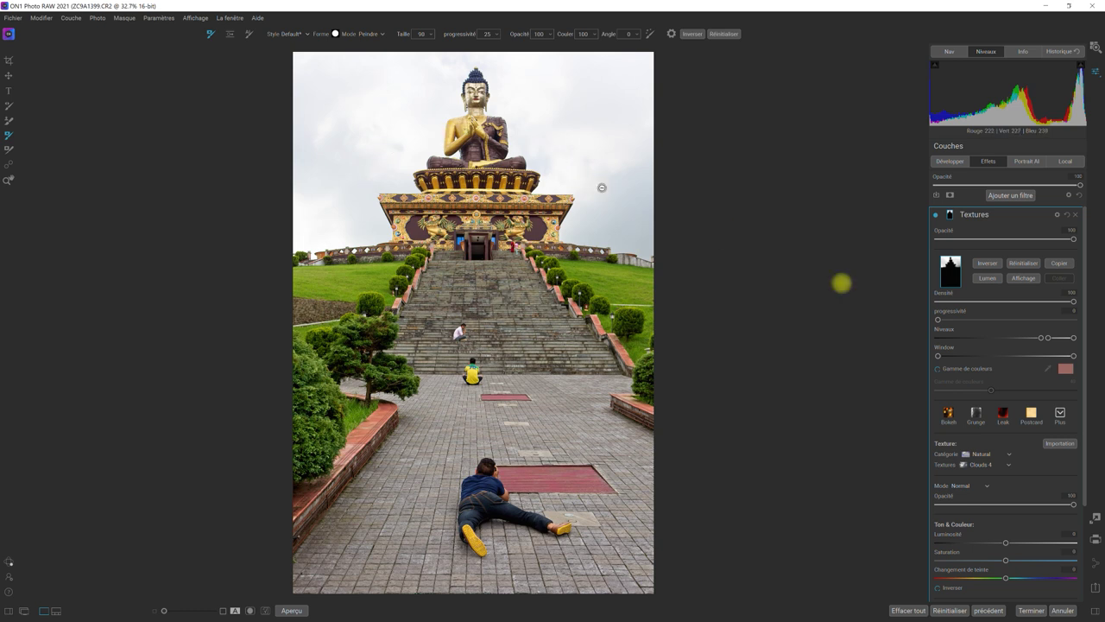
mouse_move(937, 215)
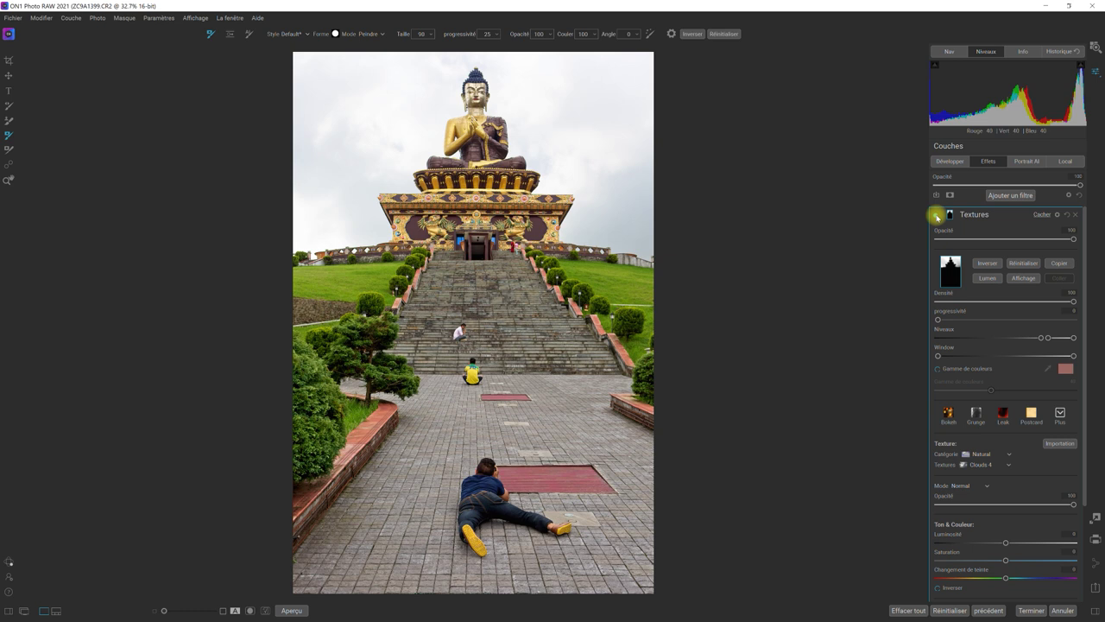
Step: Compare the Textures filter off and on, then lower the texture brightness to -13
left_click(937, 216)
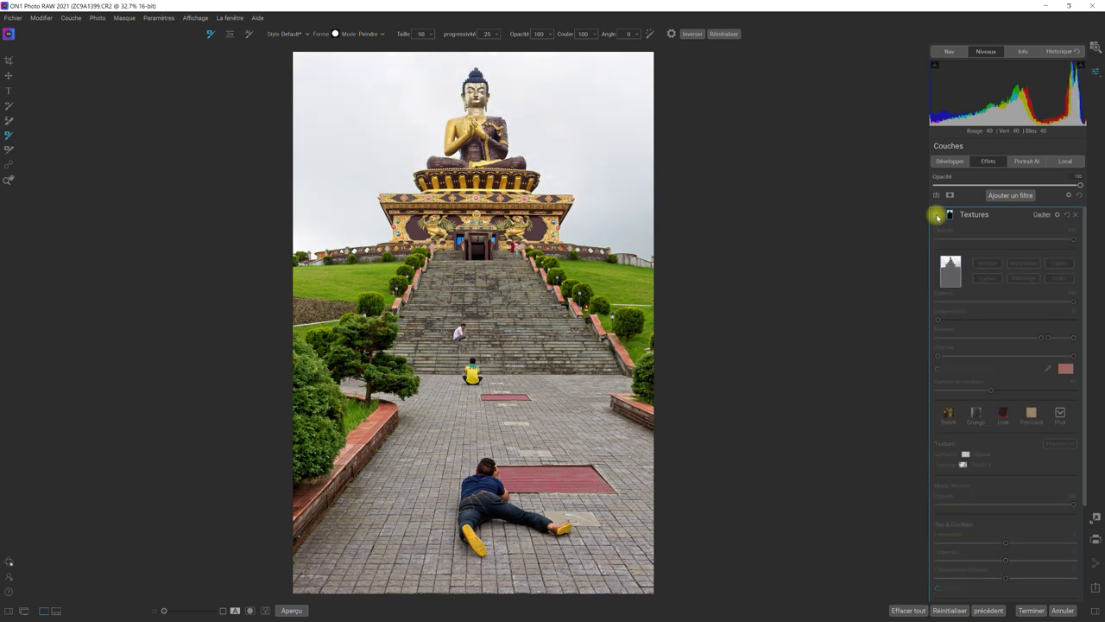
left_click(937, 216)
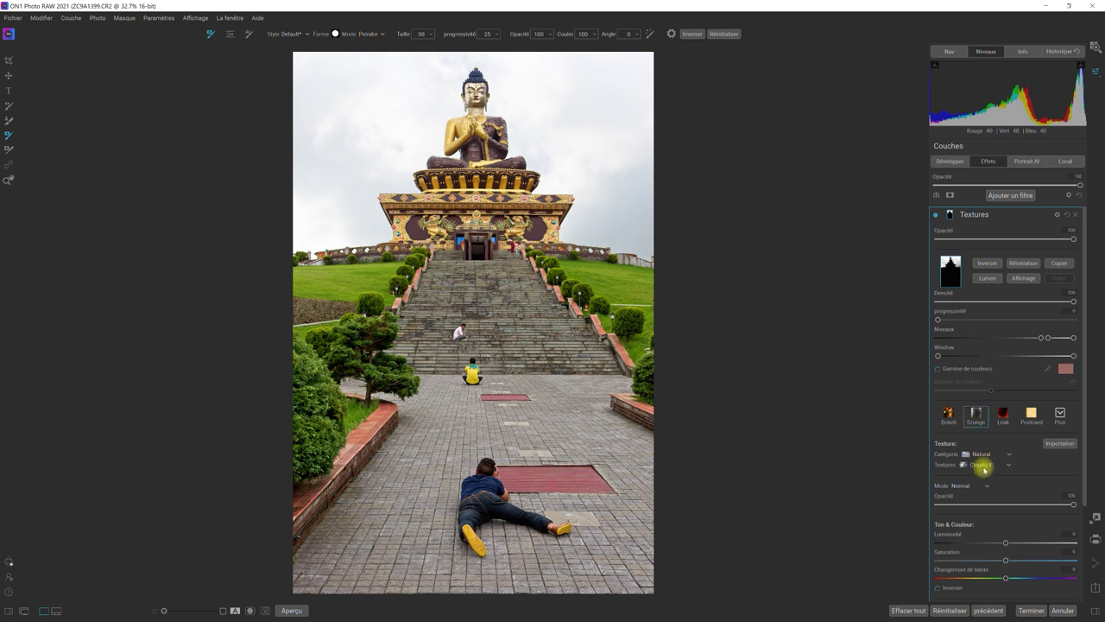
left_click_drag(1007, 544, 984, 541)
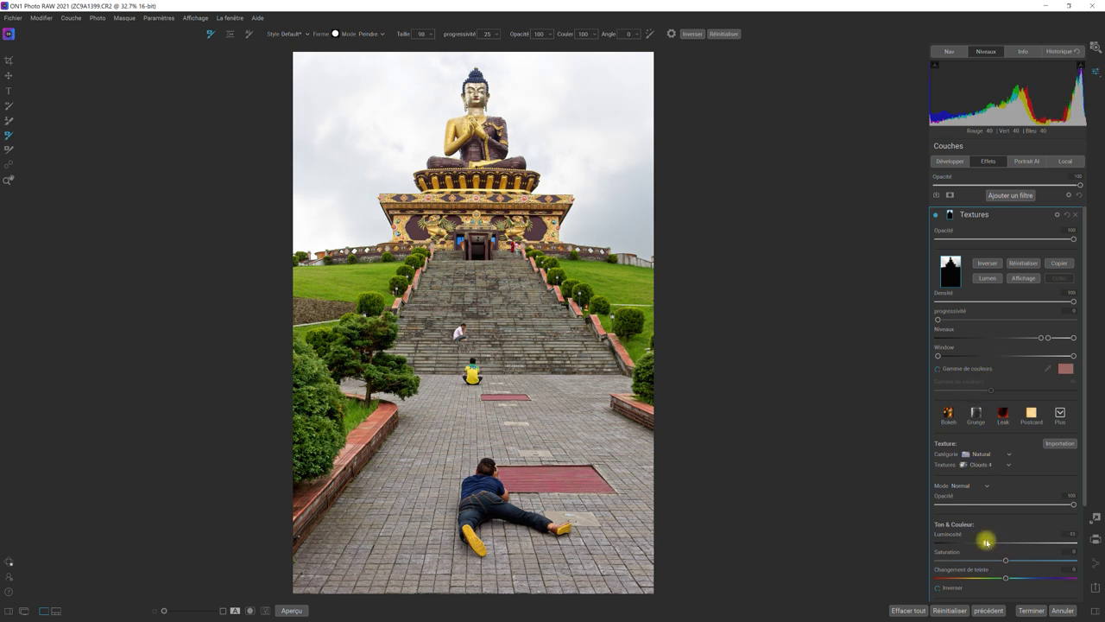
left_click_drag(984, 541, 987, 543)
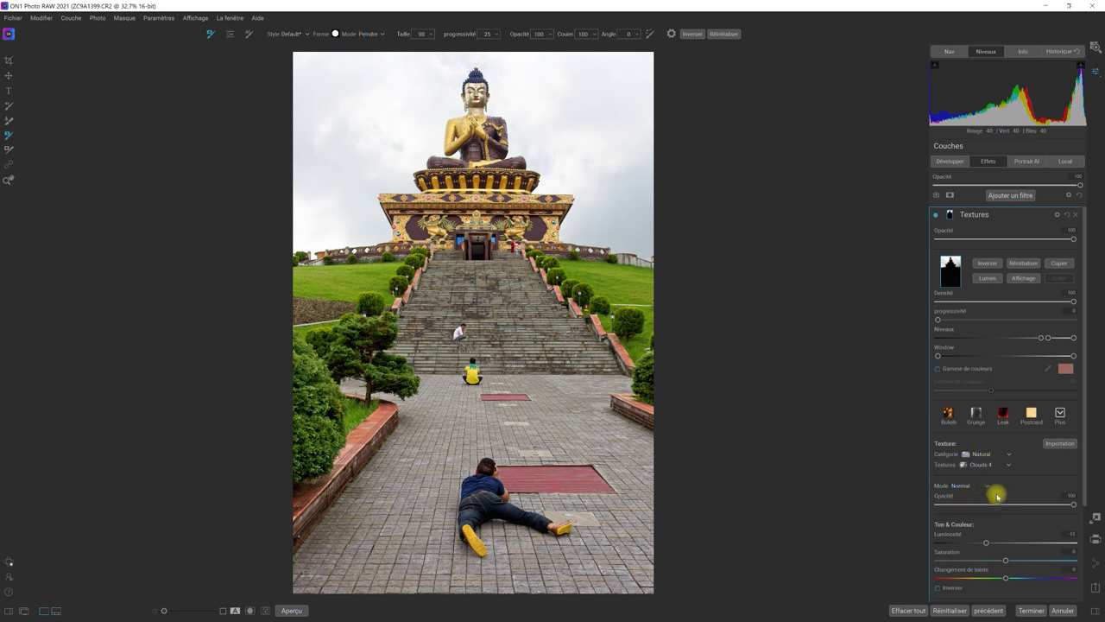
left_click(987, 489)
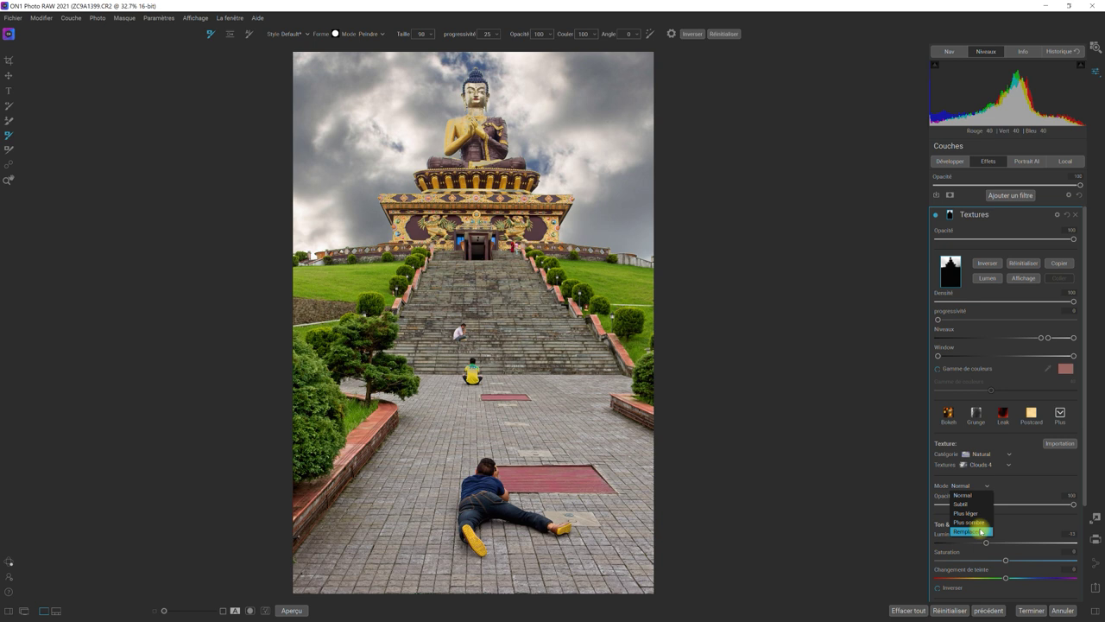
left_click(1034, 483)
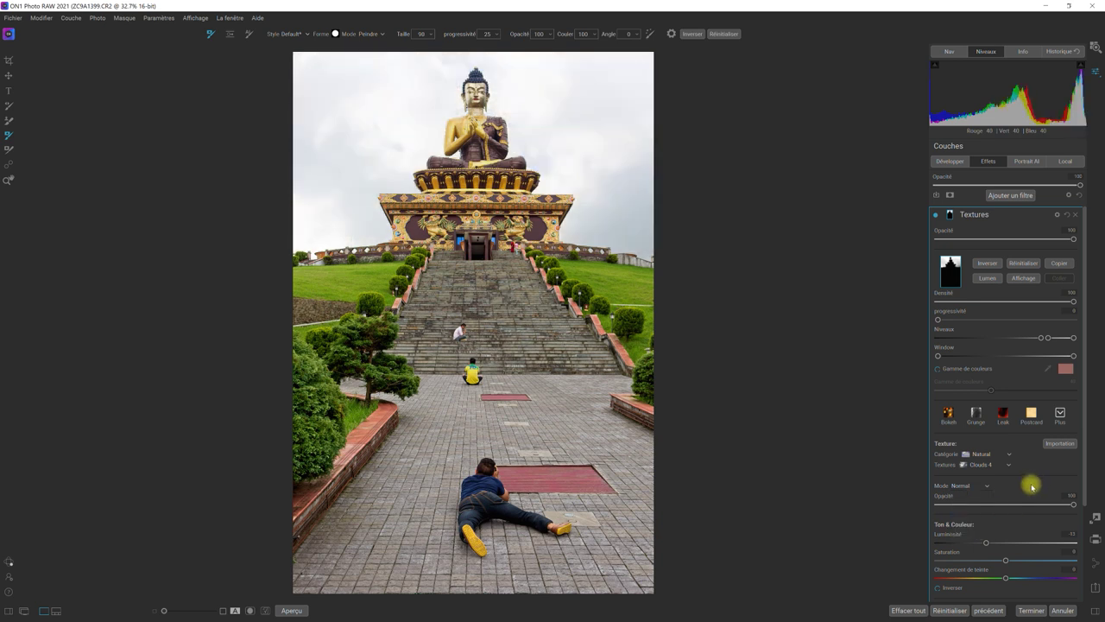